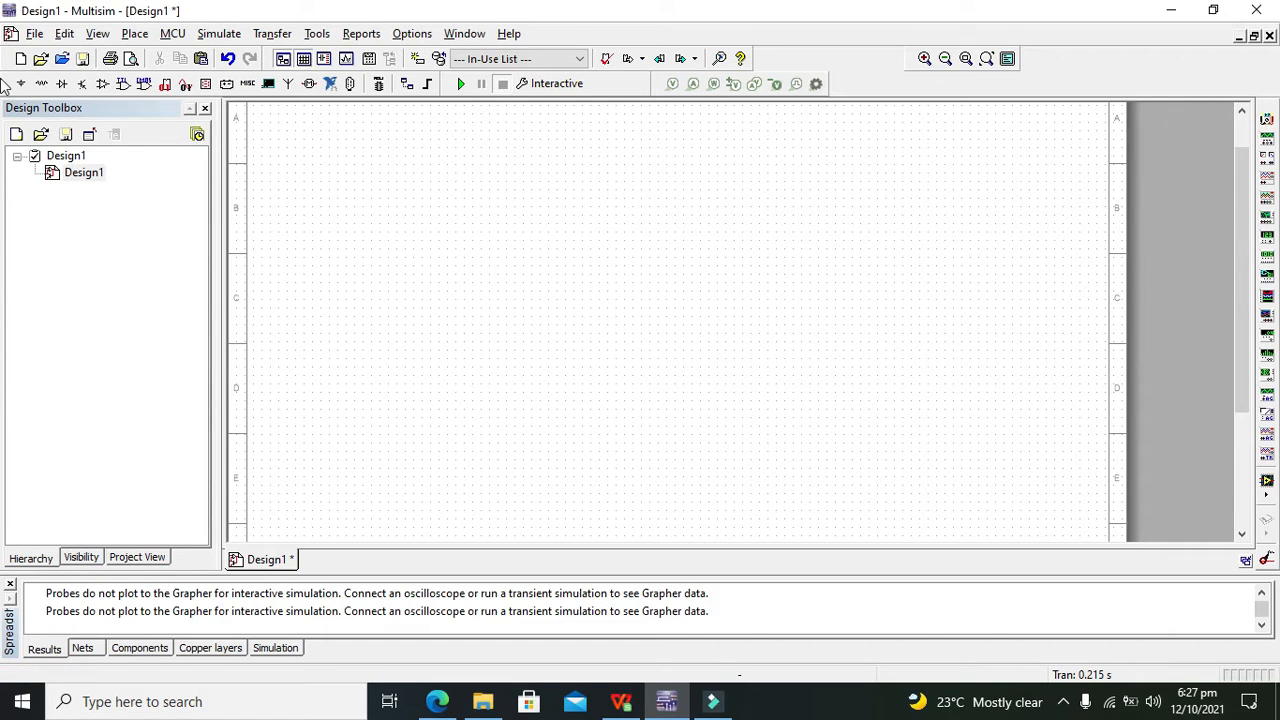
Step: Place a VCC power source on the blank schematic and a GROUND symbol below it
left_click(17, 85)
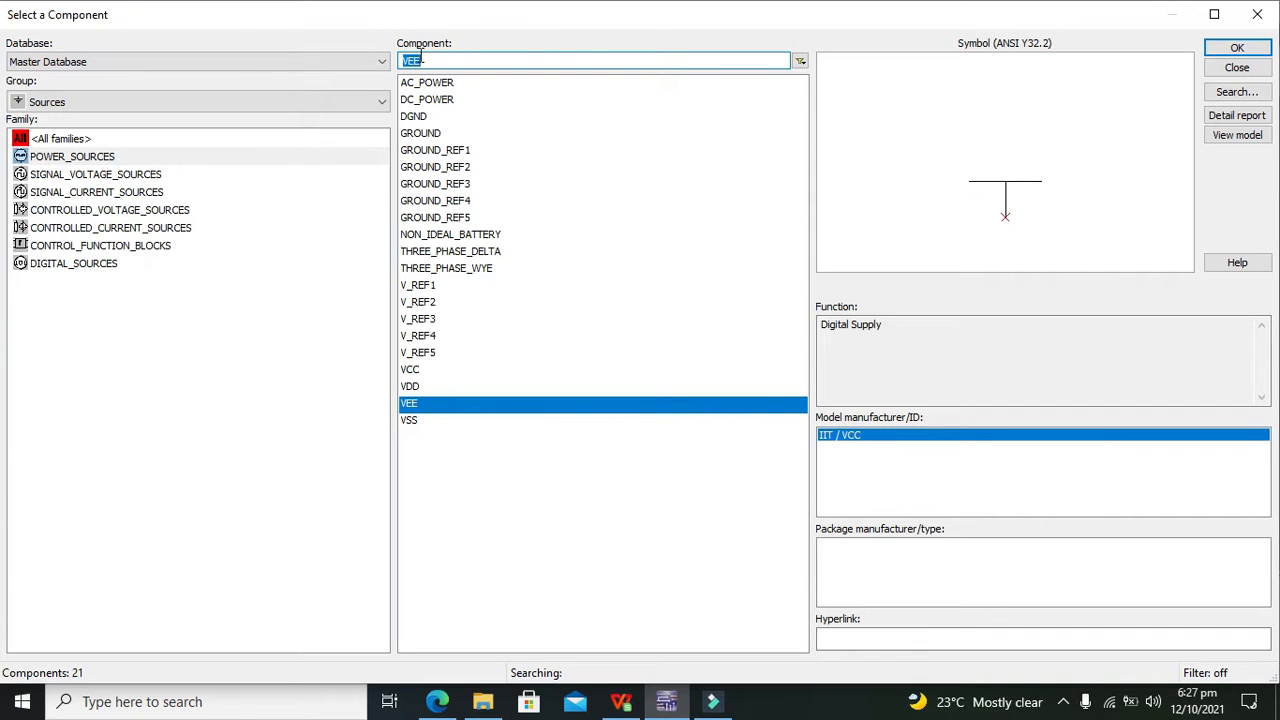
left_click(425, 370)
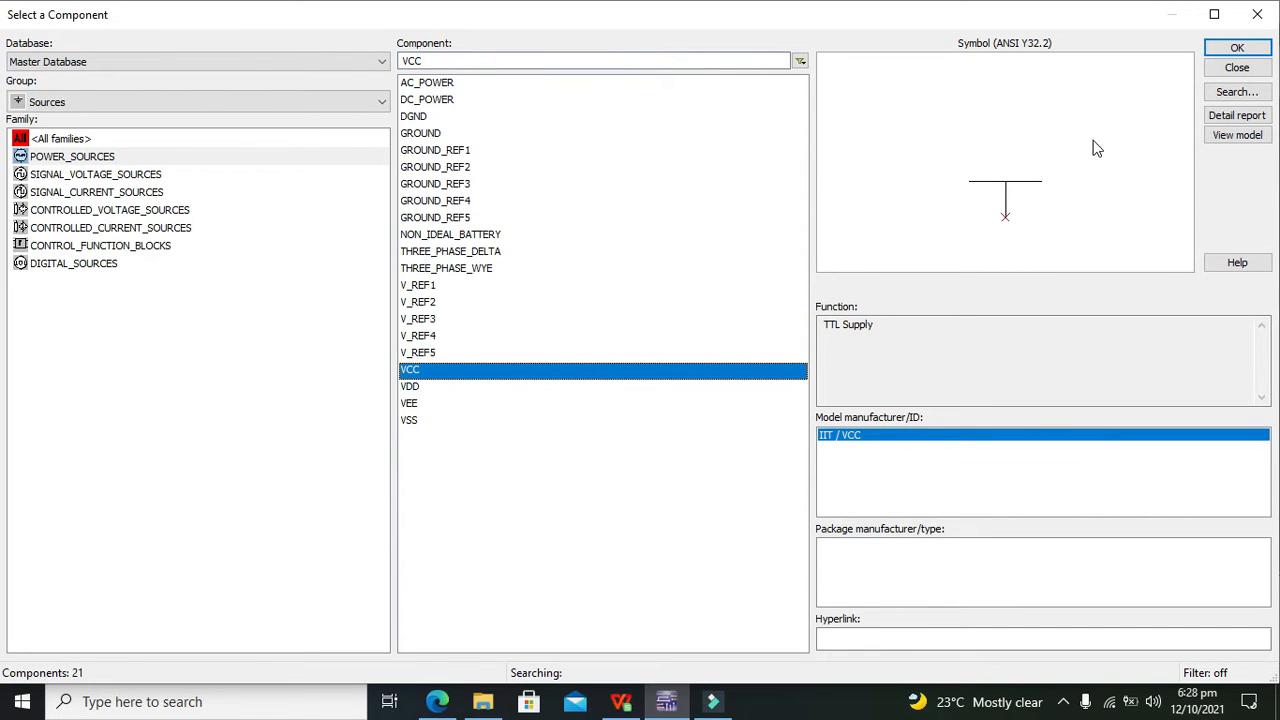
left_click(1237, 47)
left_click(498, 257)
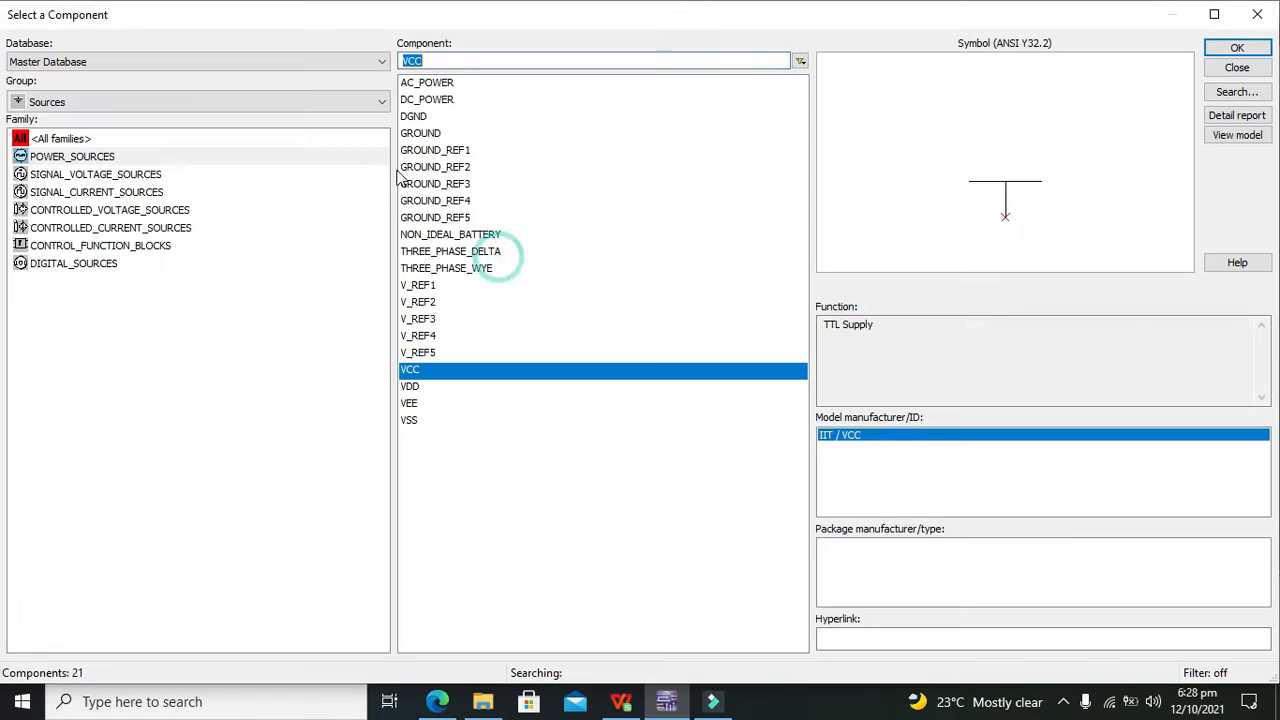
key("BackSpace")
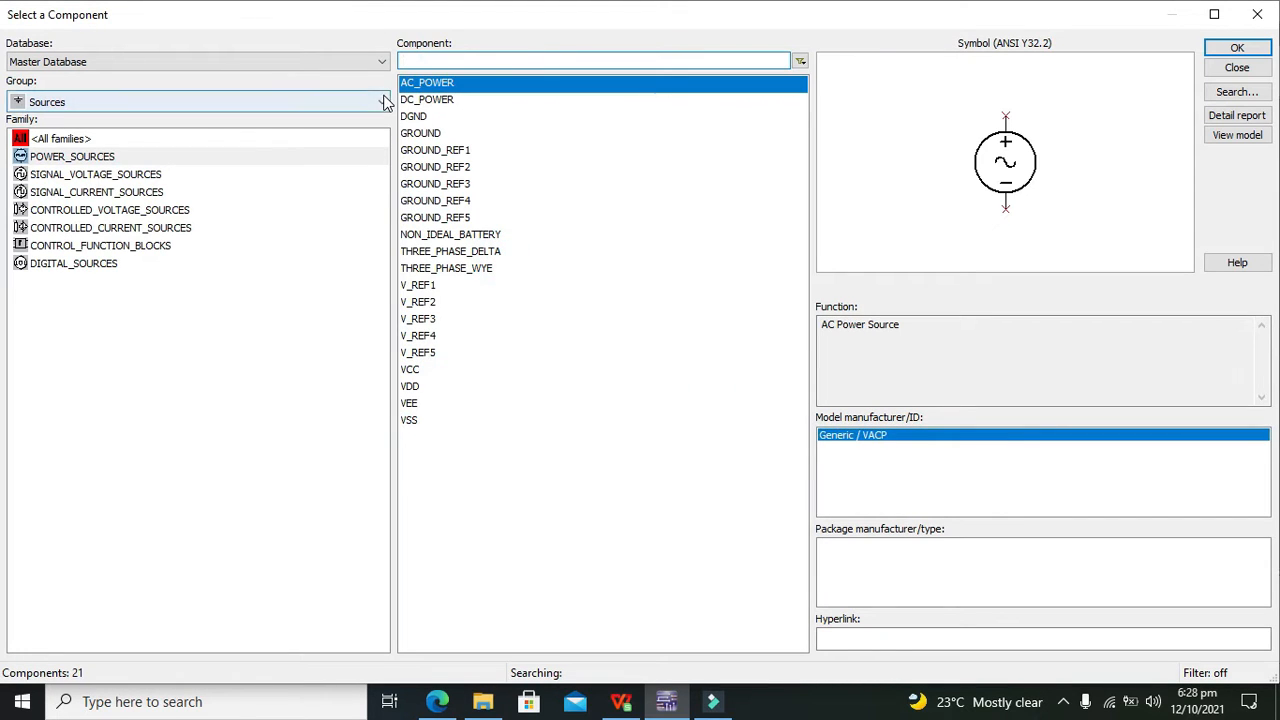
left_click(445, 136)
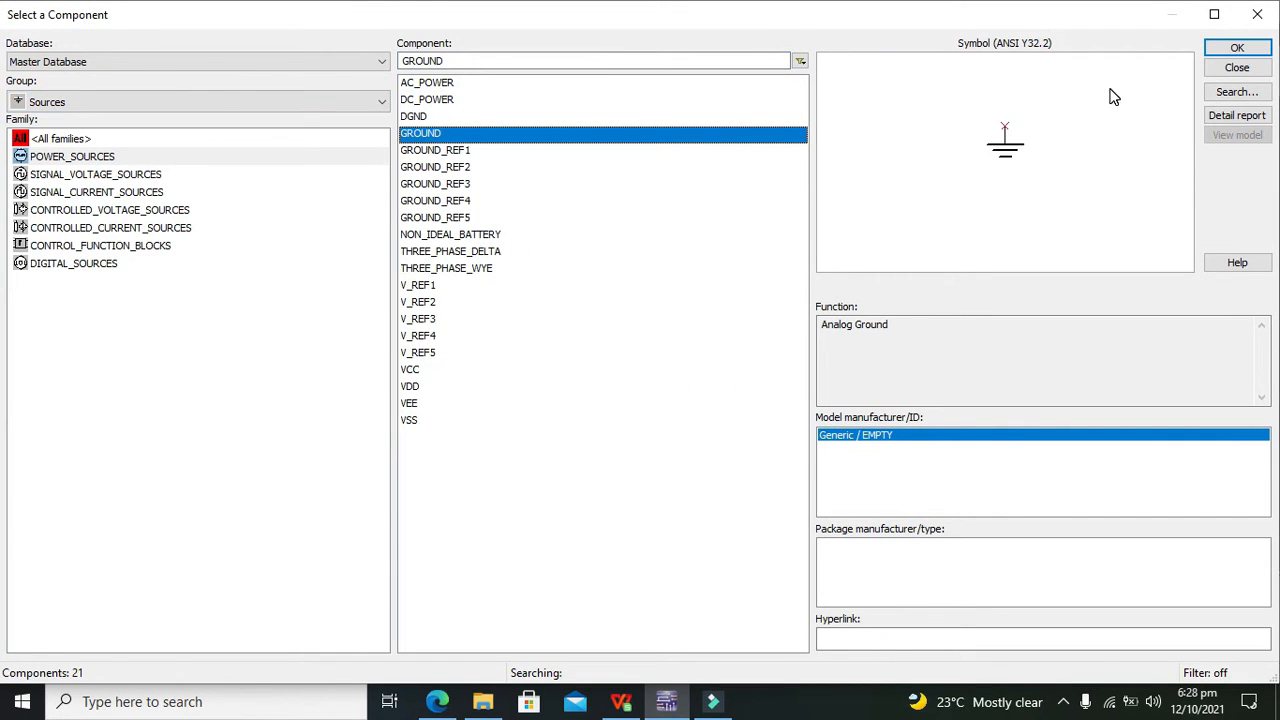
left_click(1252, 48)
left_click(500, 350)
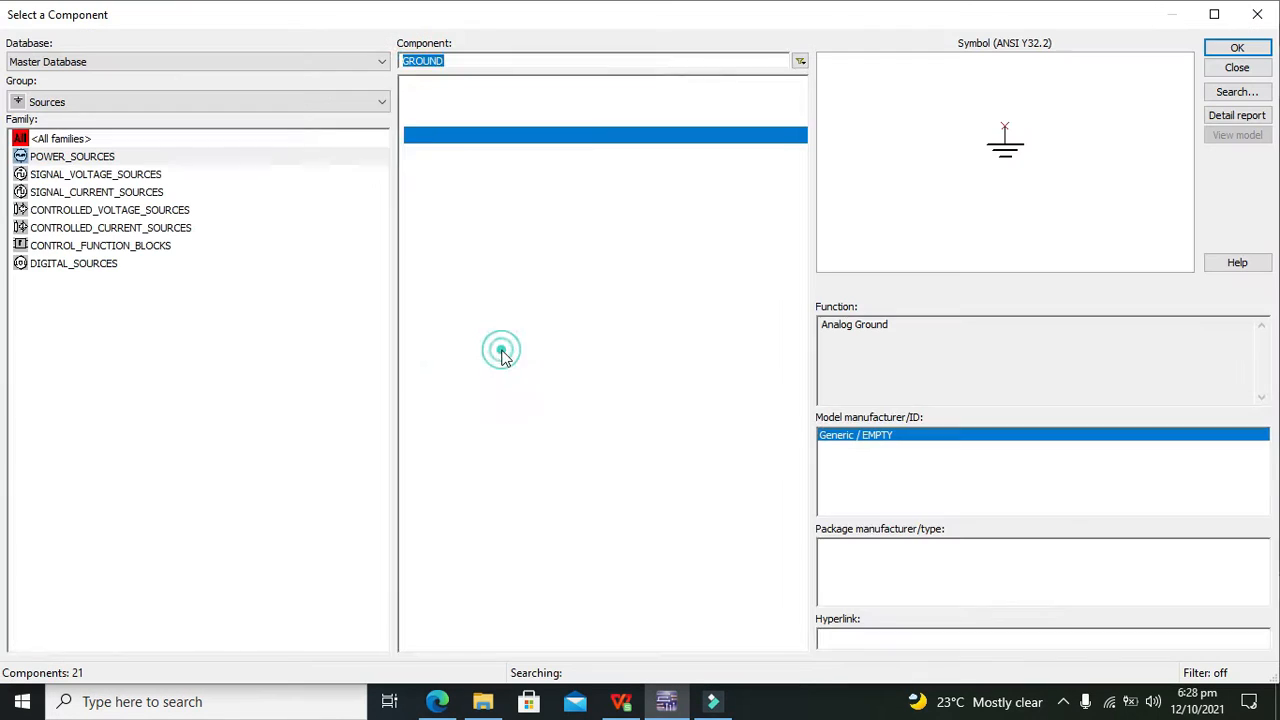
Step: Place a VDD and a VEE power source side by side, to the right of the ground symbol
left_click(416, 386)
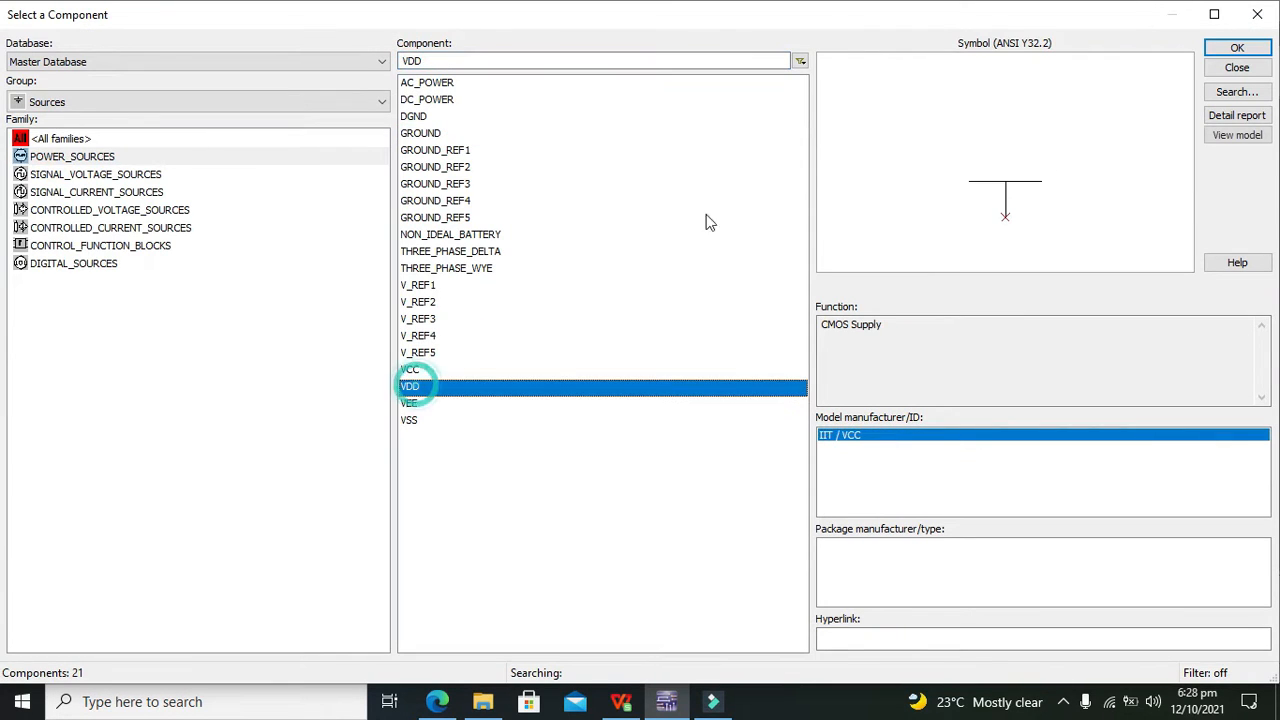
left_click(1250, 48)
left_click(571, 337)
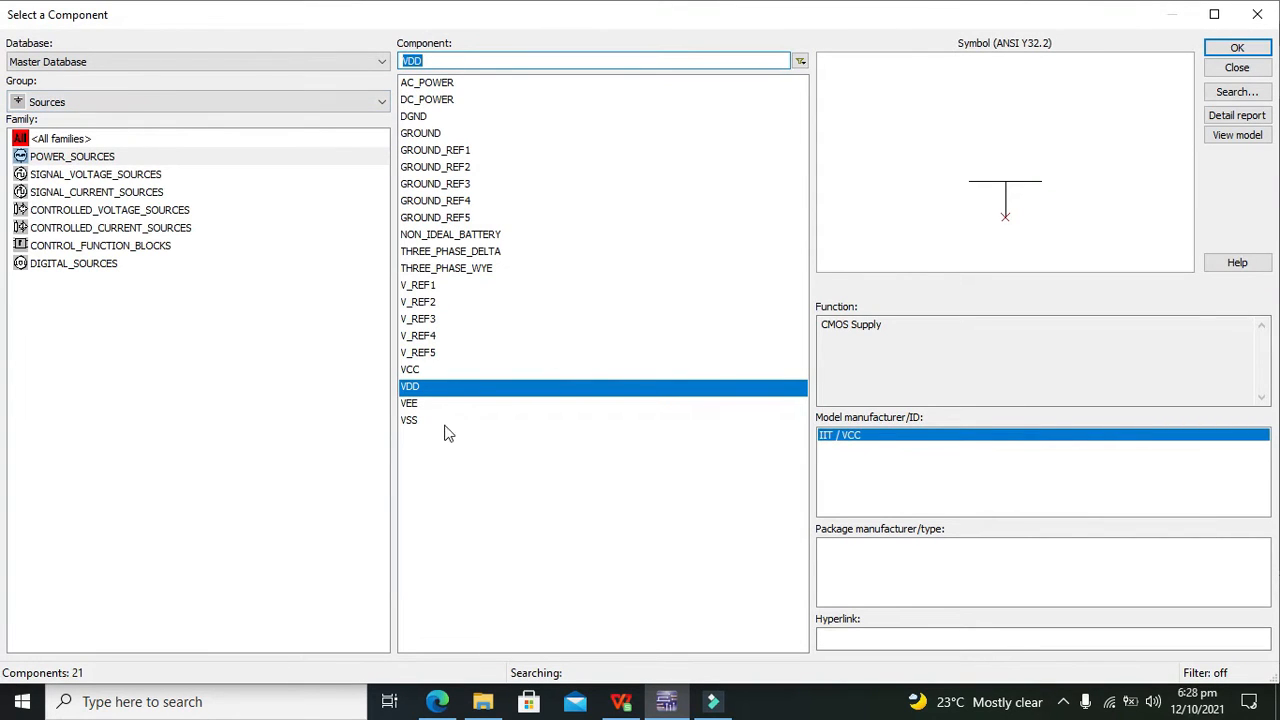
left_click(420, 404)
left_click(1236, 50)
left_click(650, 354)
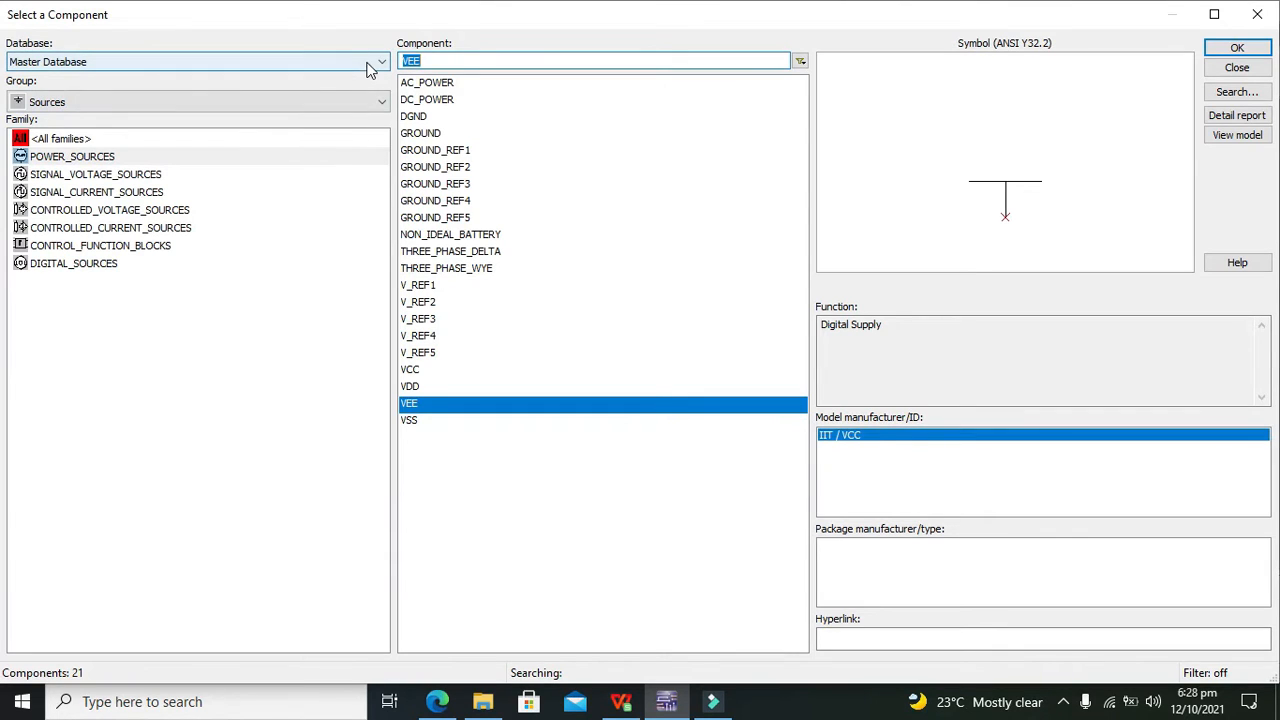
Step: Search all component groups for 741 and place the 741 operational amplifier to the right of the VCC source
key("BackSpace")
left_click(287, 103)
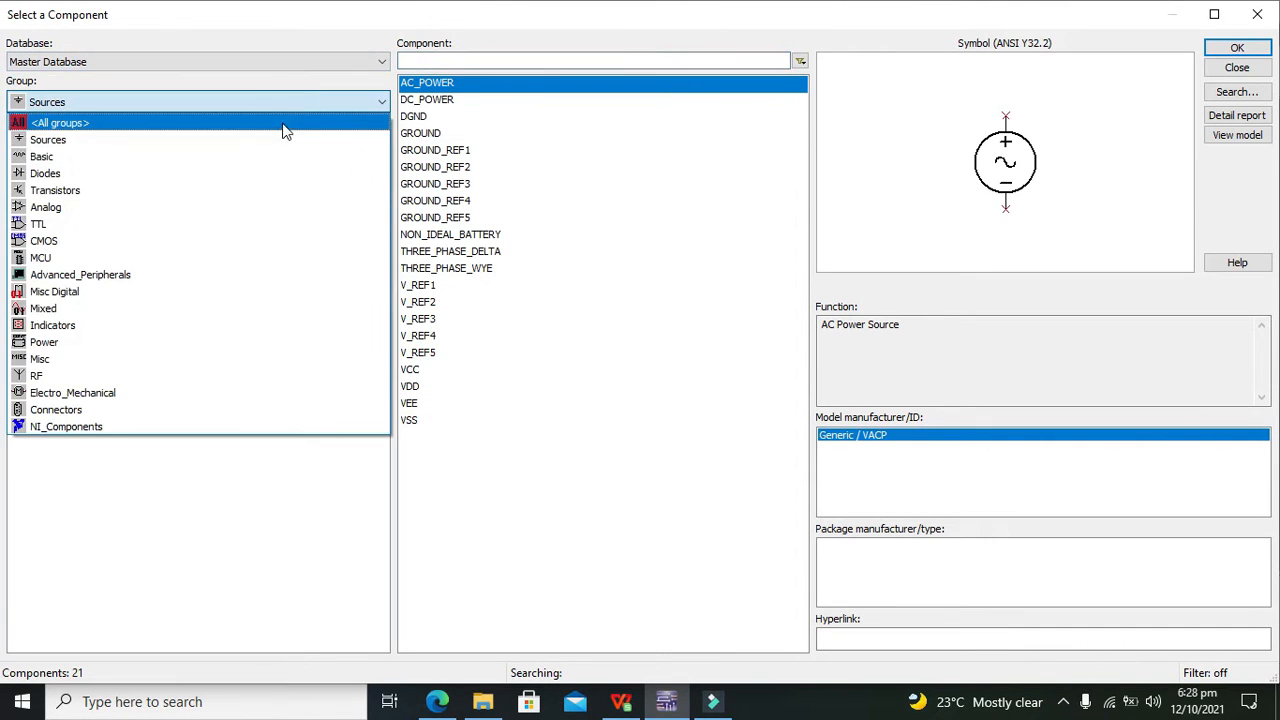
left_click(283, 124)
type("741")
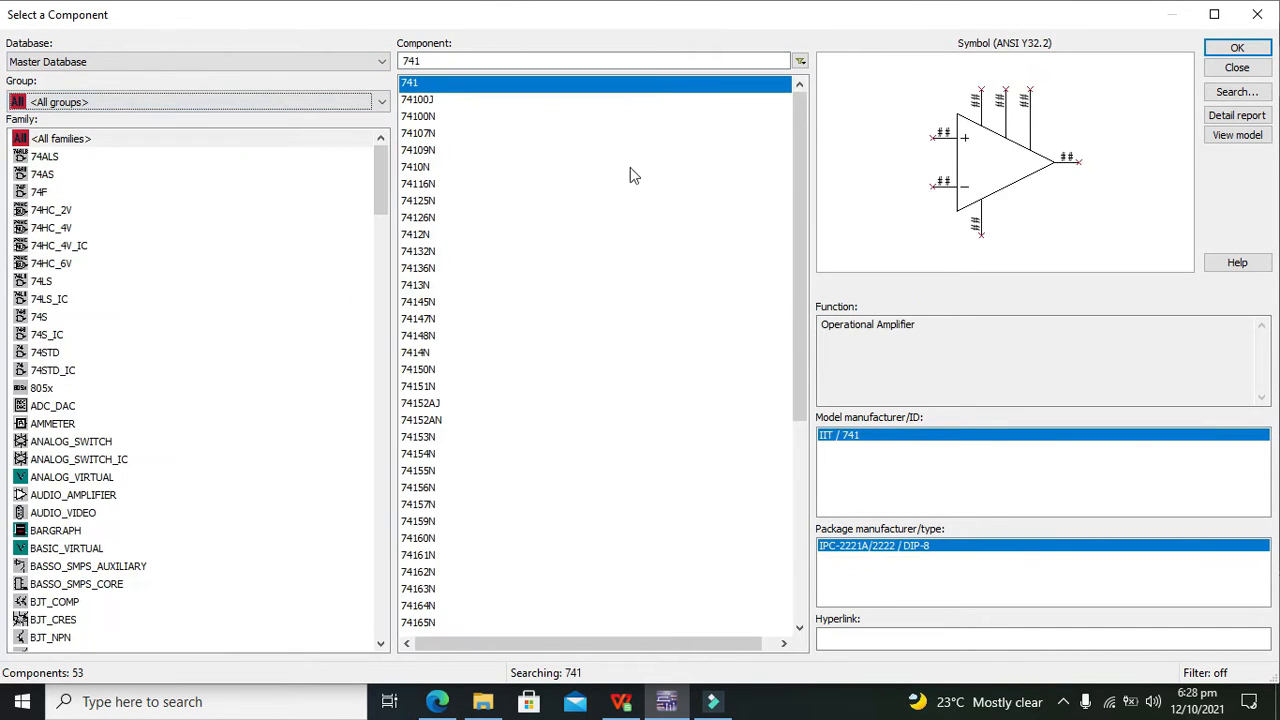
left_click(1258, 50)
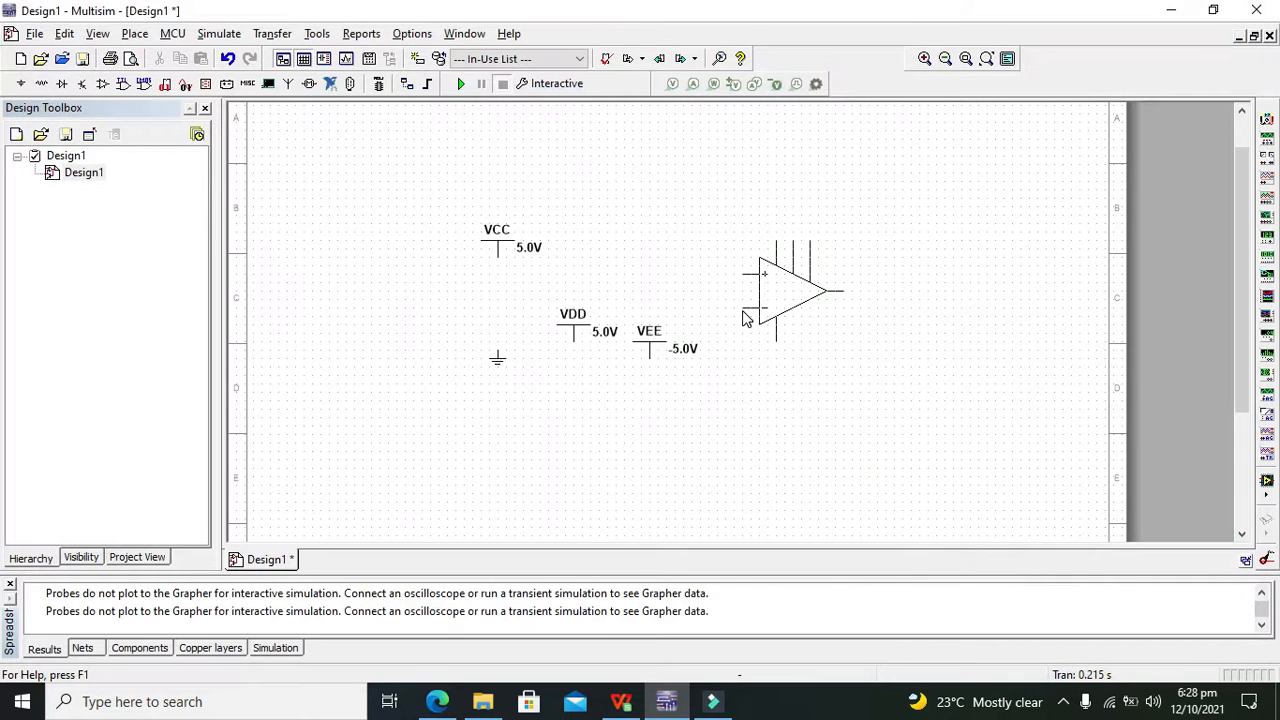
left_click(651, 271)
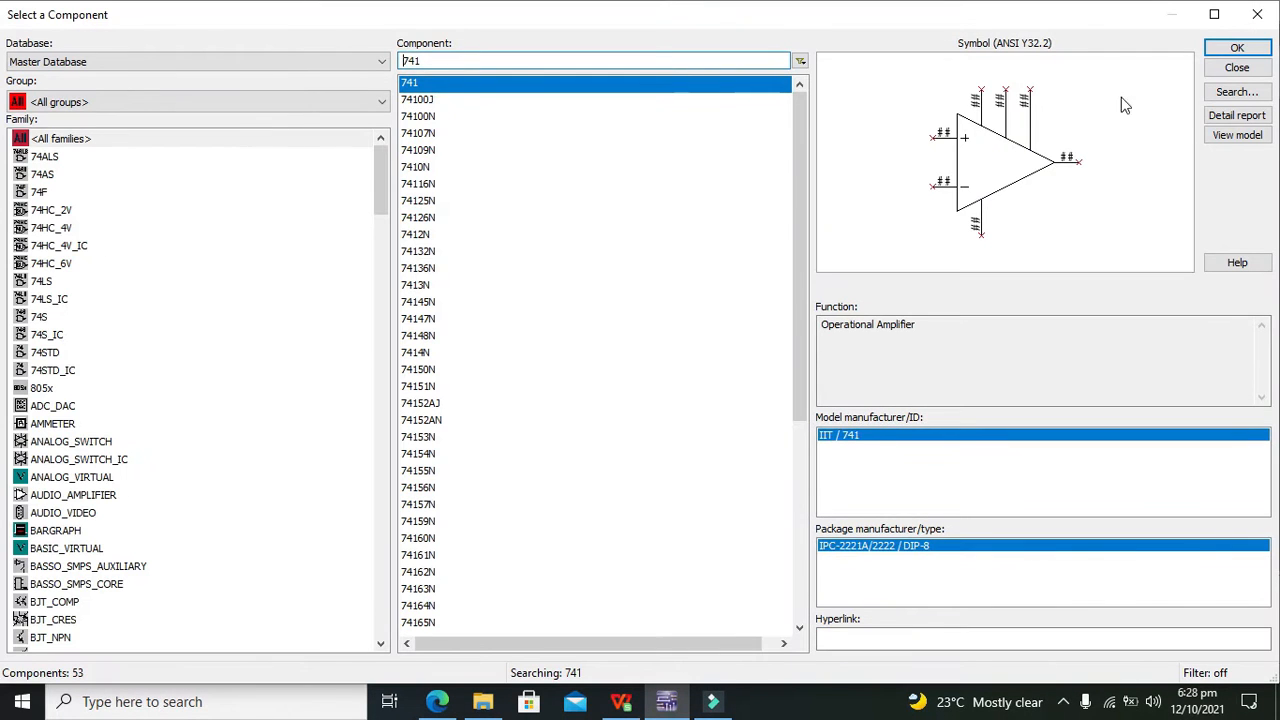
Step: Place two 9k resistors from the Basic group's RESISTOR family, one below VCC and one below VDD
double_click(474, 56)
key("BackSpace")
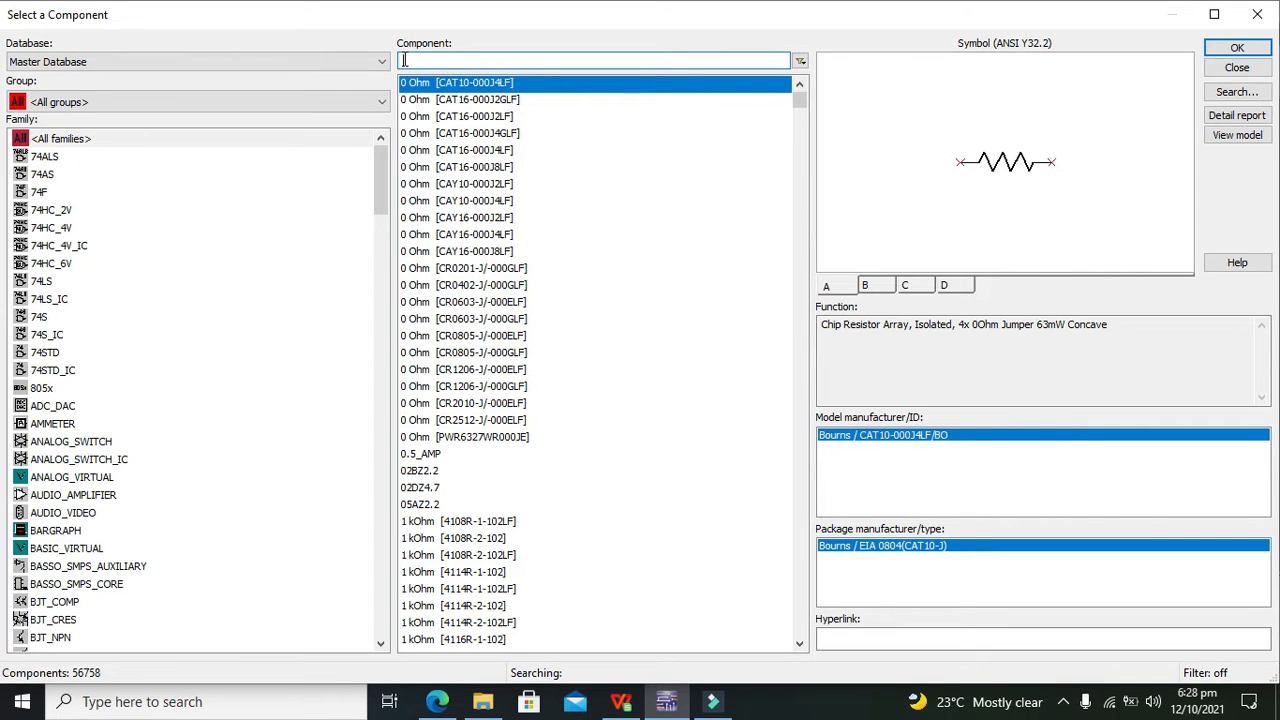
left_click(347, 96)
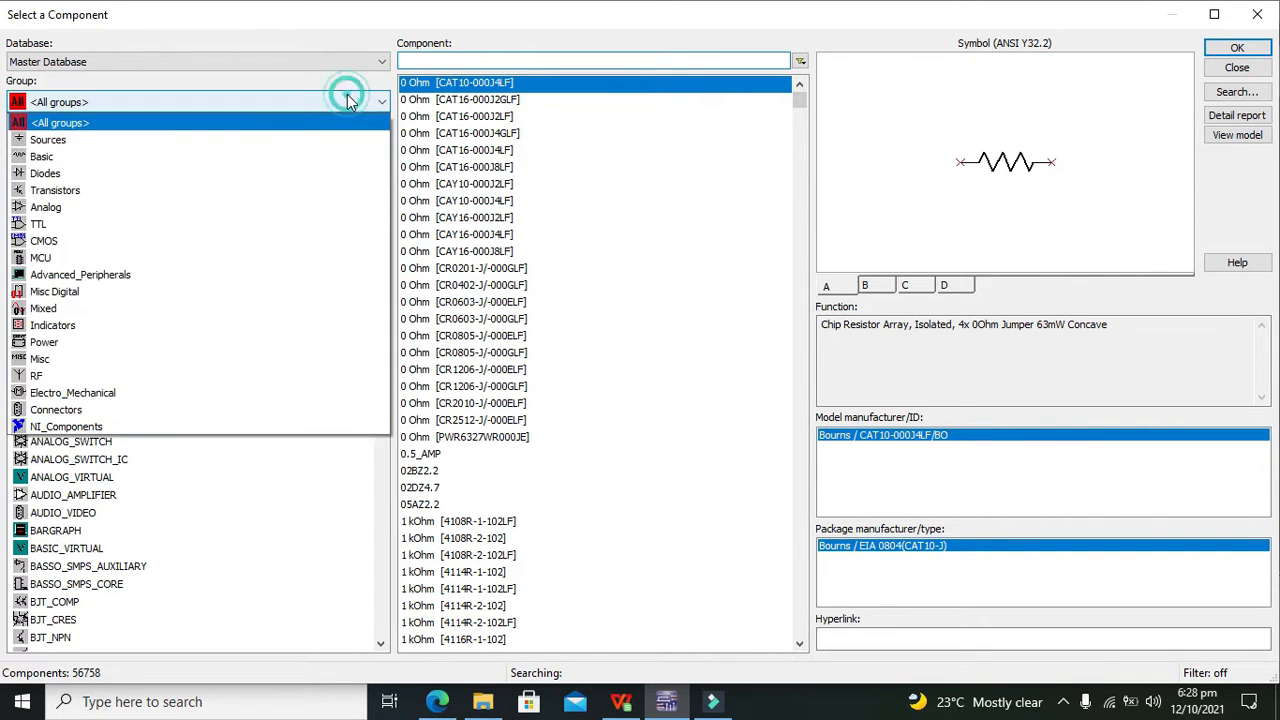
left_click(209, 163)
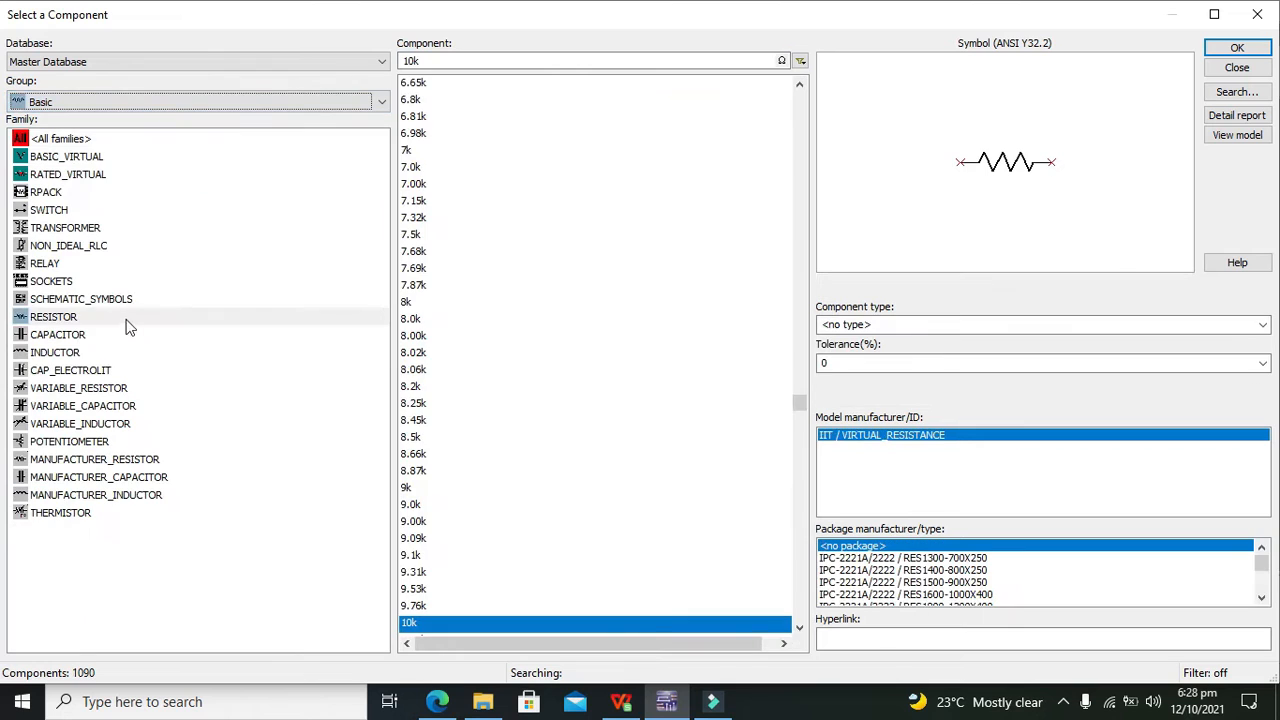
left_click(80, 318)
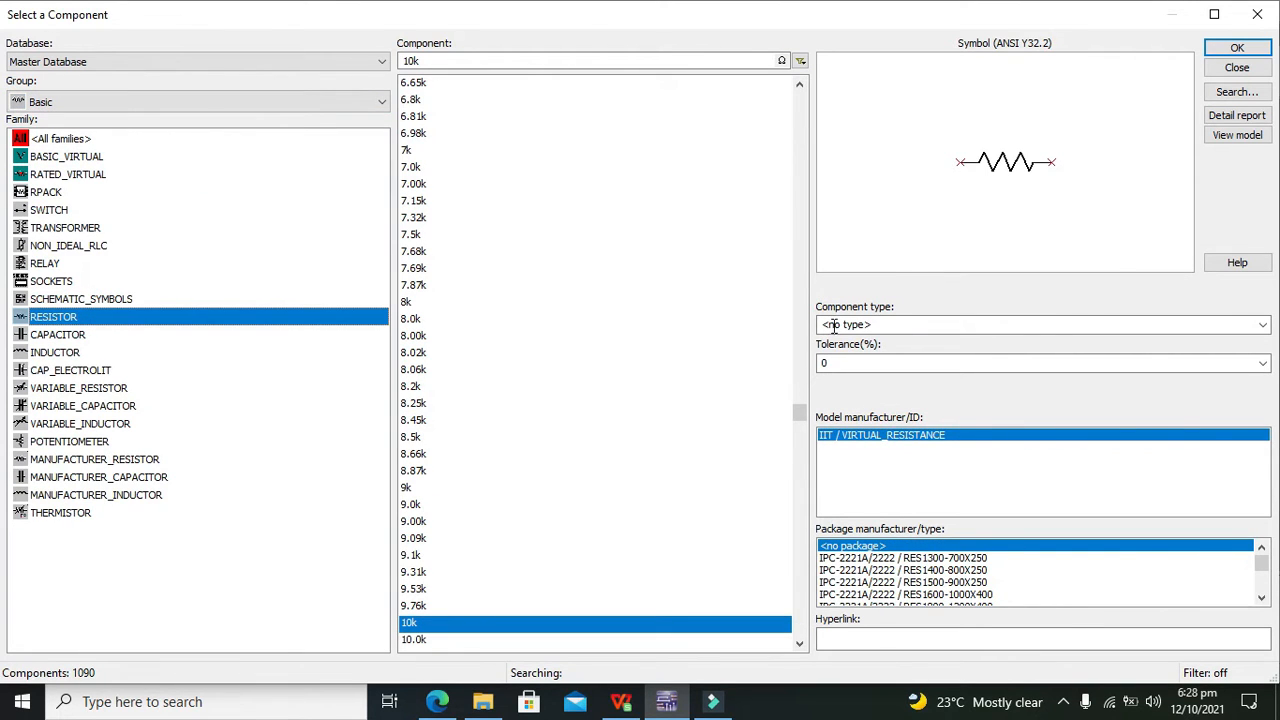
left_click(410, 487)
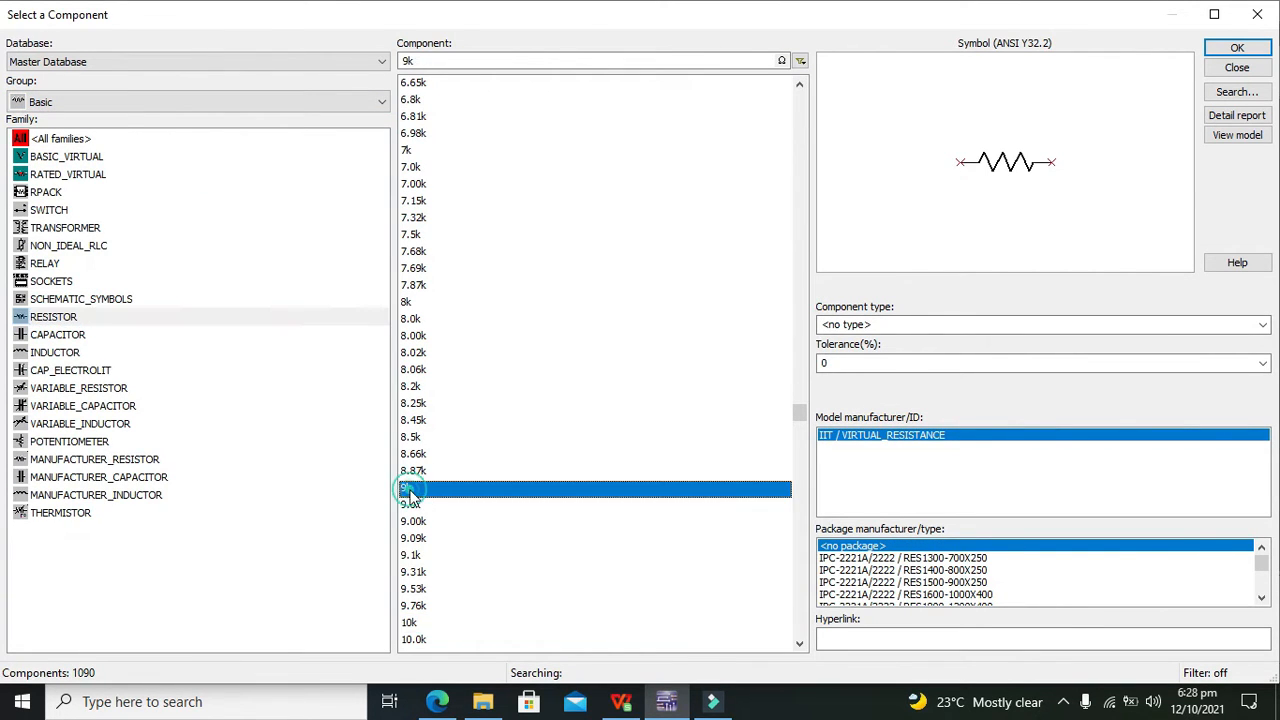
left_click(1237, 48)
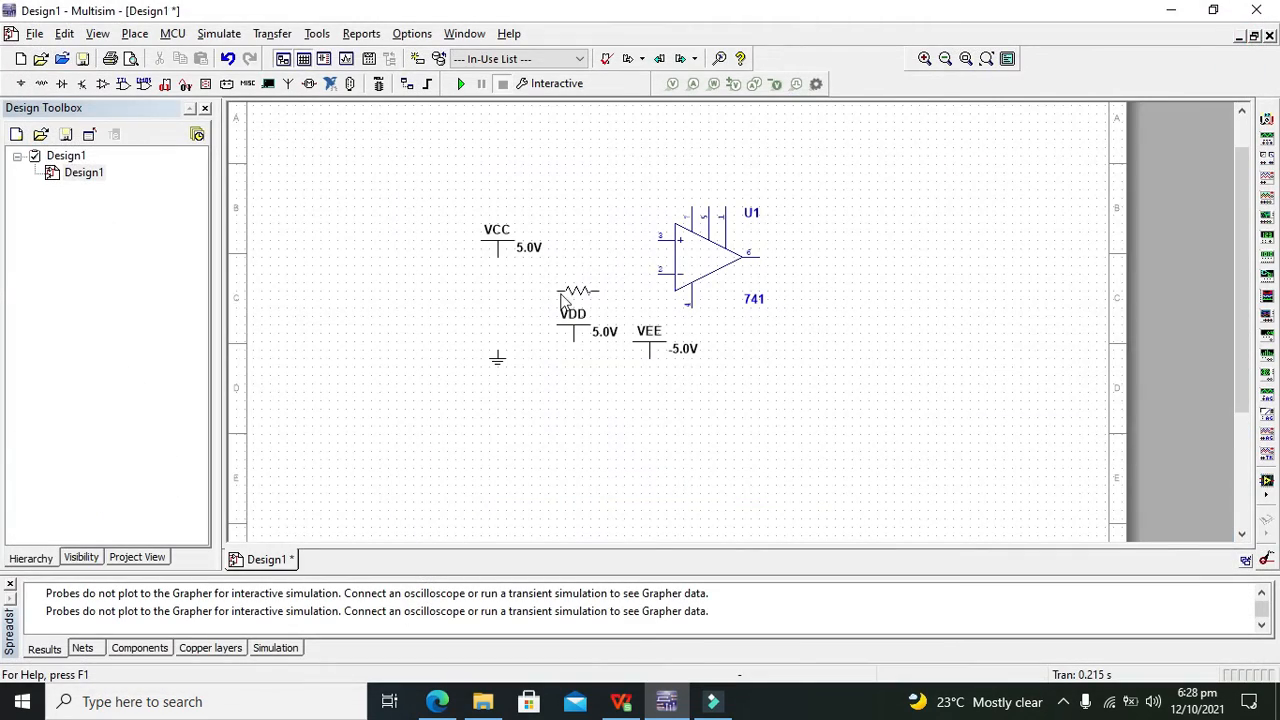
left_click(472, 330)
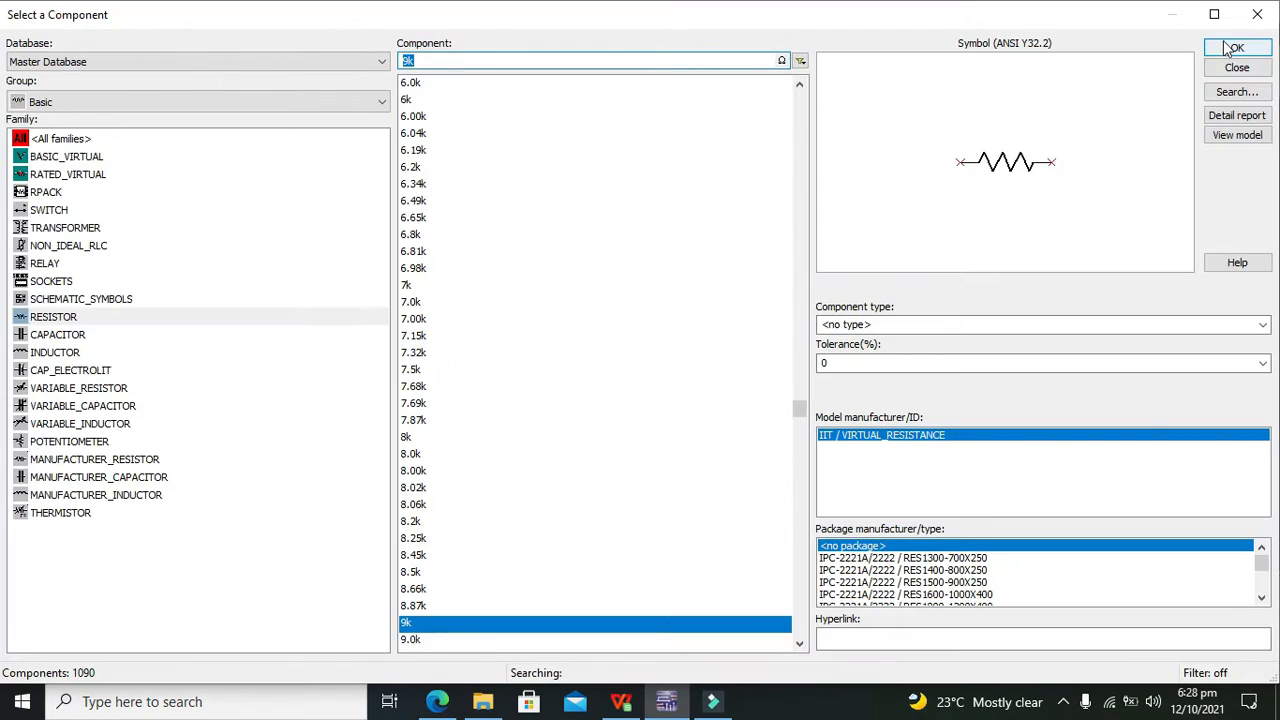
left_click(1234, 48)
left_click(529, 397)
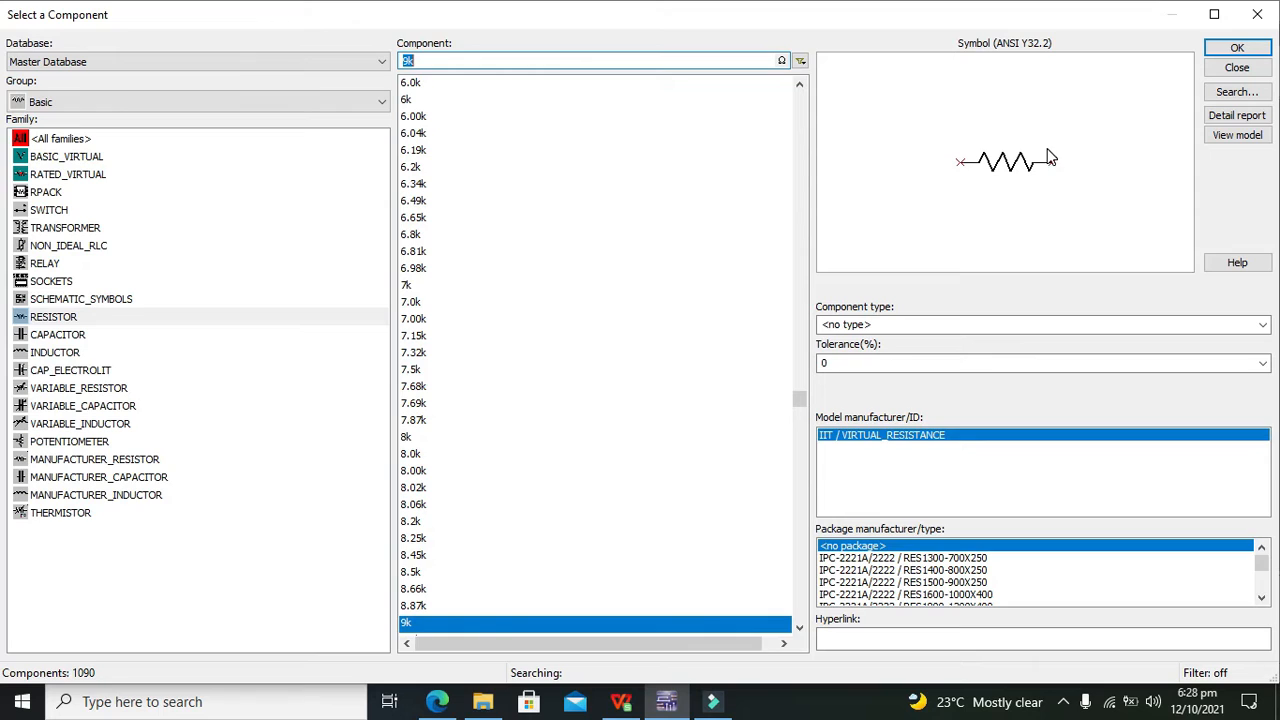
left_click(1259, 22)
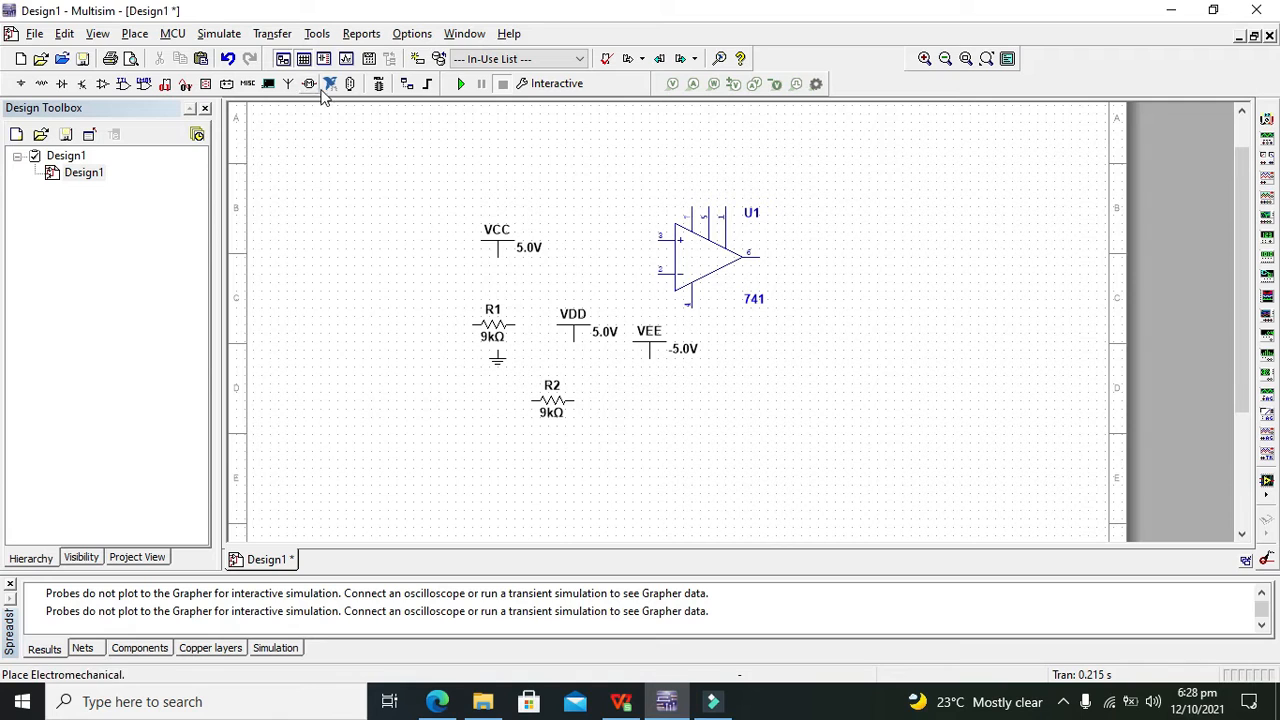
Step: Find PROBE_DIG_ORANGE among the Indicators components and place this digital probe to the right of the op-amp
left_click(212, 87)
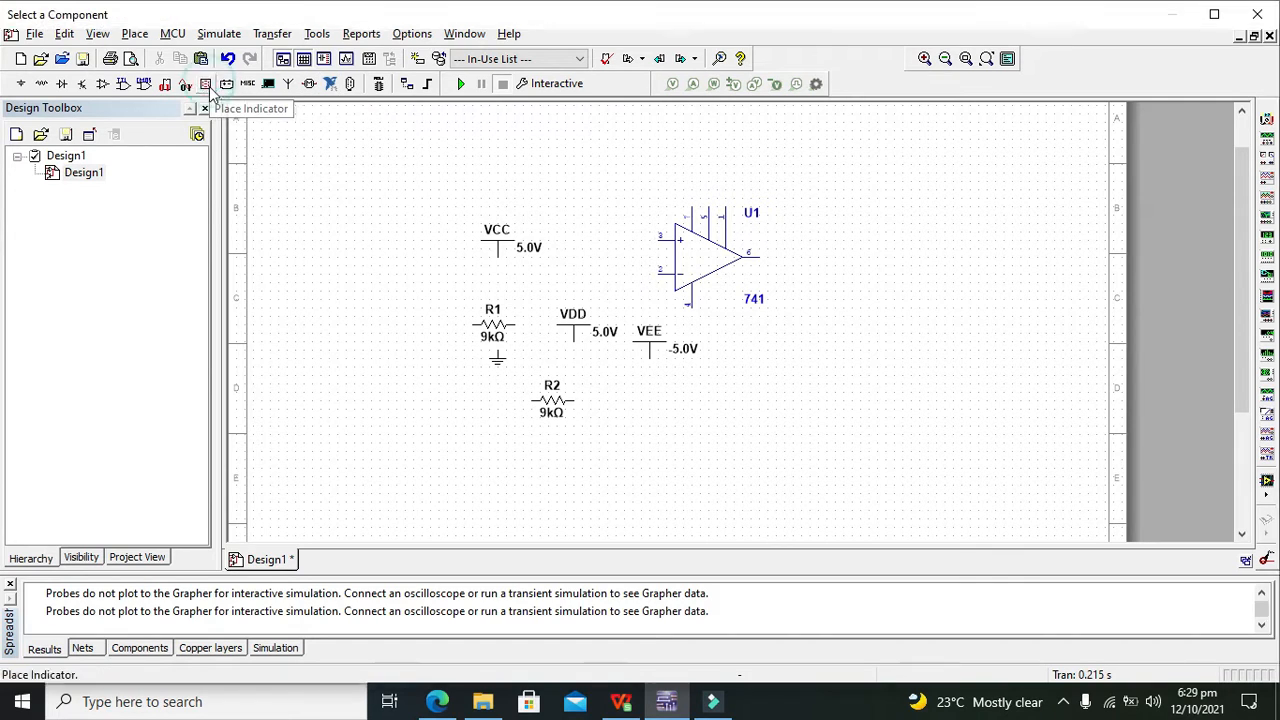
key("BackSpace")
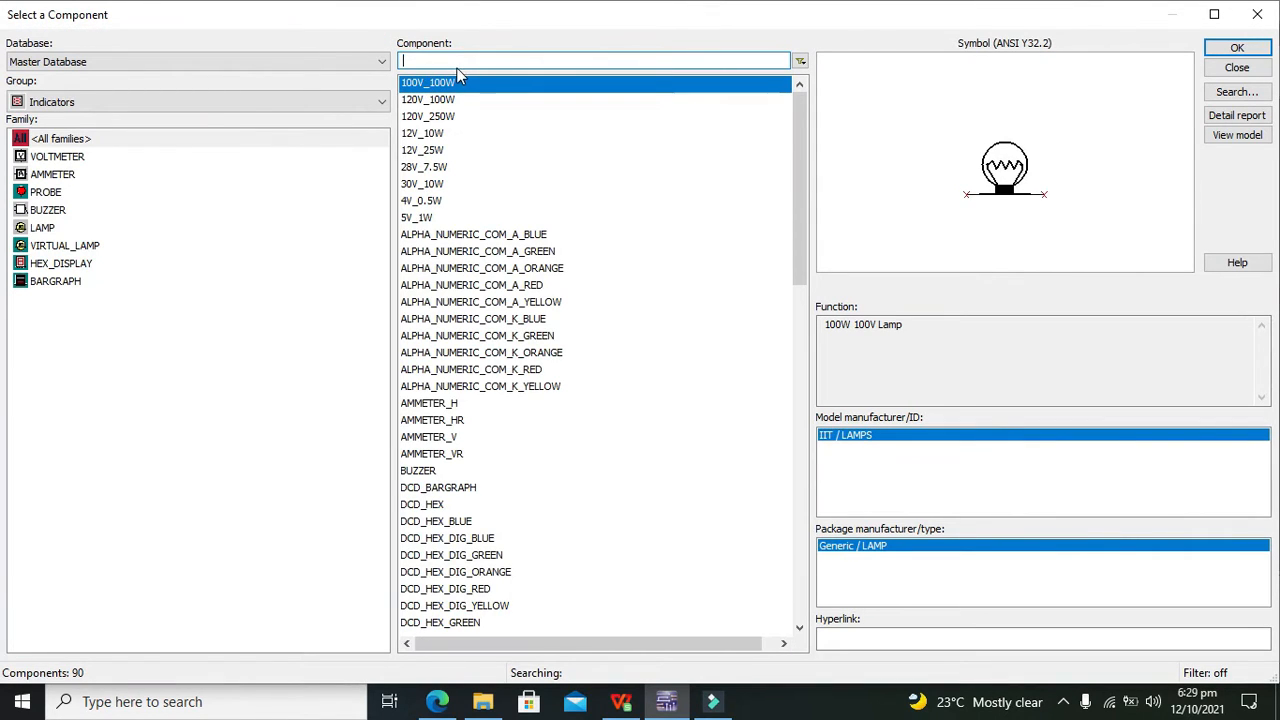
left_click(198, 100)
left_click(198, 100)
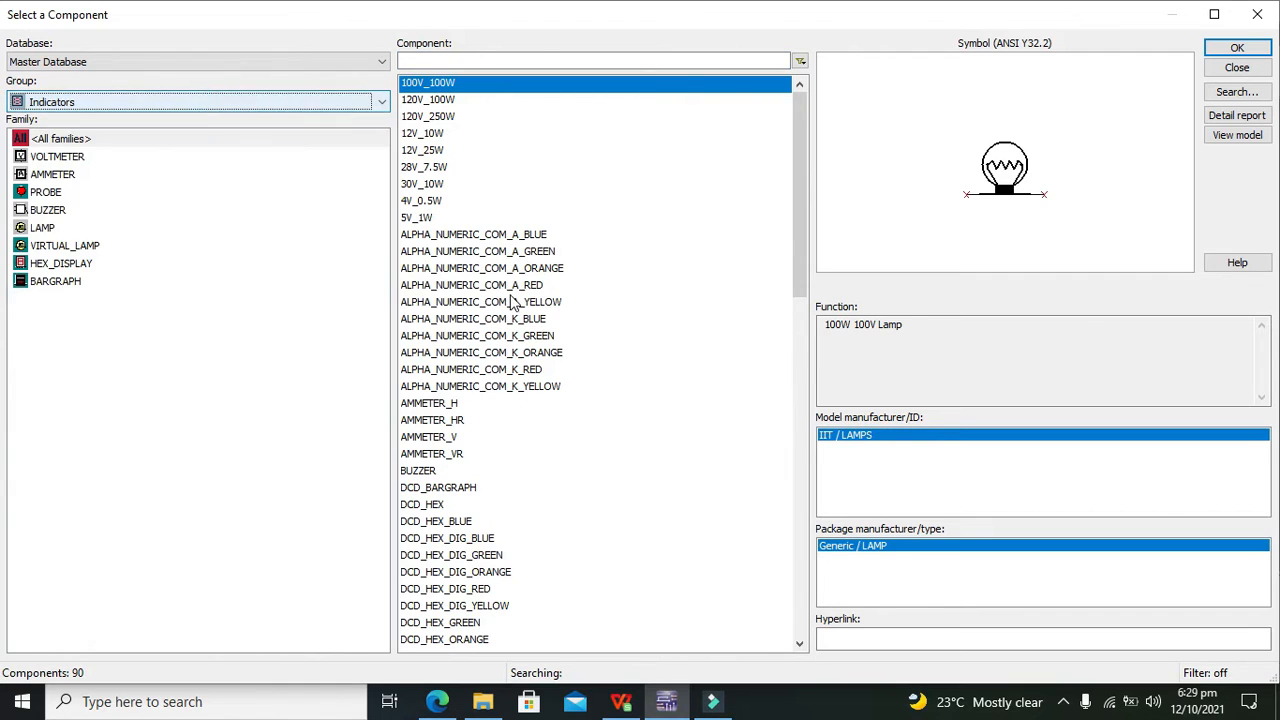
left_click(511, 291)
left_click(512, 302)
key("Down")
key("Down")
key("Down")
key("Down")
key("Down")
key("Down")
key("Down")
key("Down")
key("Down")
key("Down")
key("Down")
key("Down")
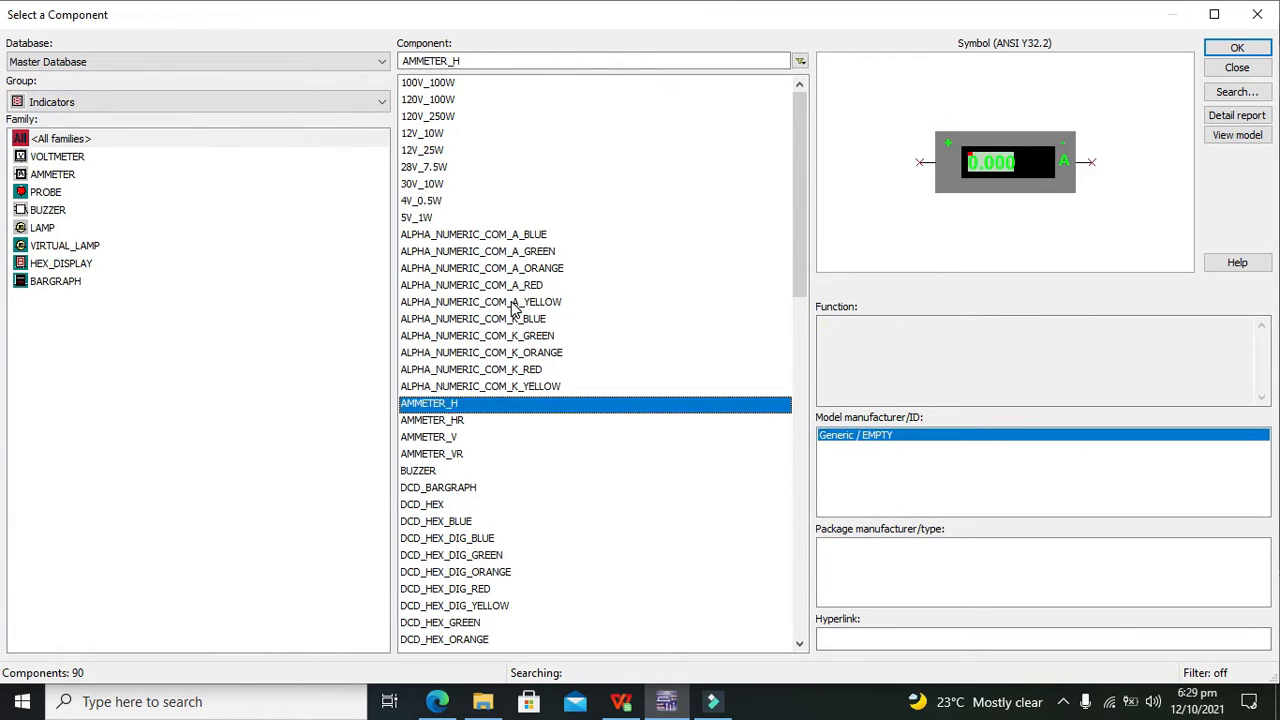
key("Down")
key("Down")
key("Down")
key("Down")
key("Down")
key("Down")
key("Down")
key("Down")
key("Down")
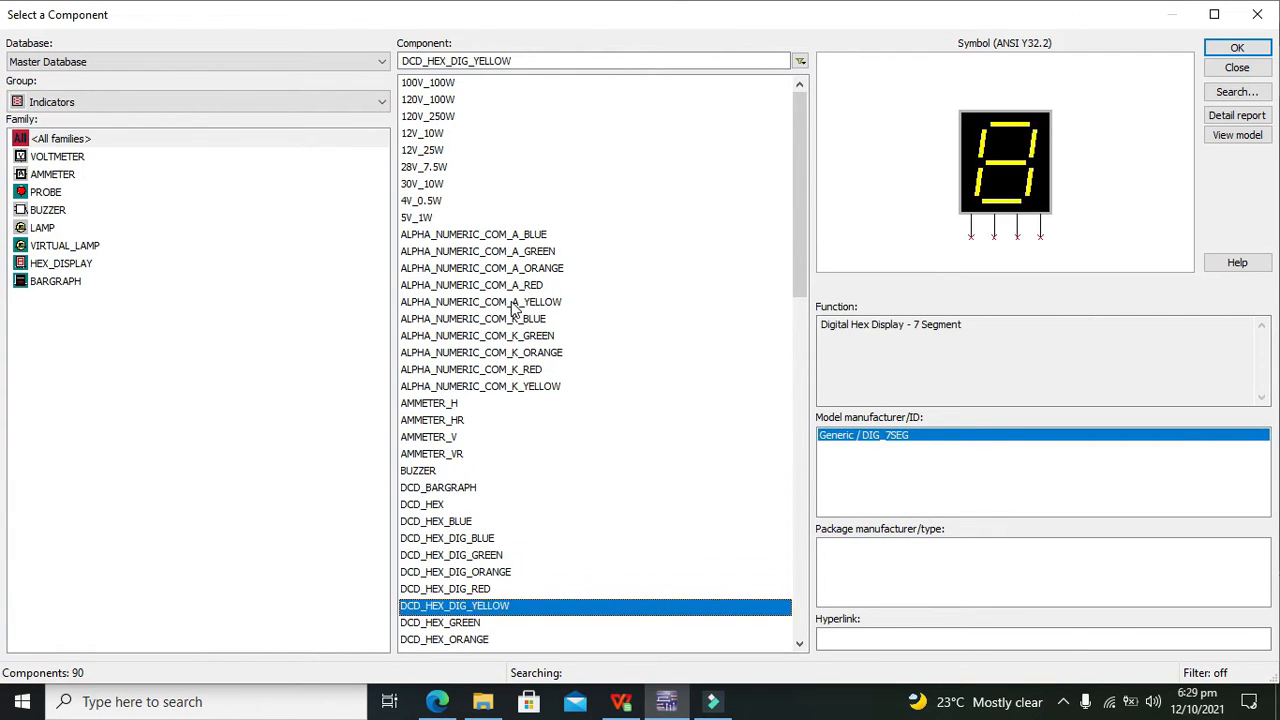
key("Down")
key("Down")
key("Down")
key("Down")
key("Down")
key("Down")
key("Down")
key("Down")
key("Down")
key("Down")
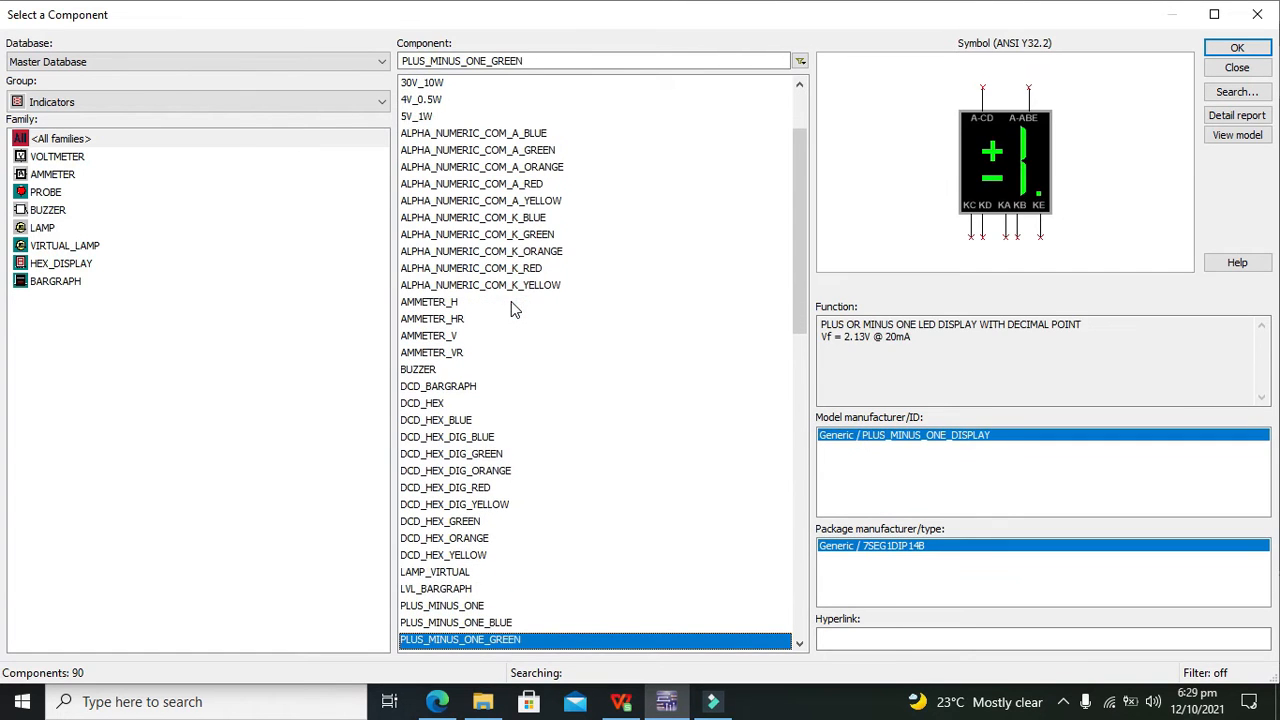
key("Down")
key("Down")
key("Down")
key("Up")
key("Down")
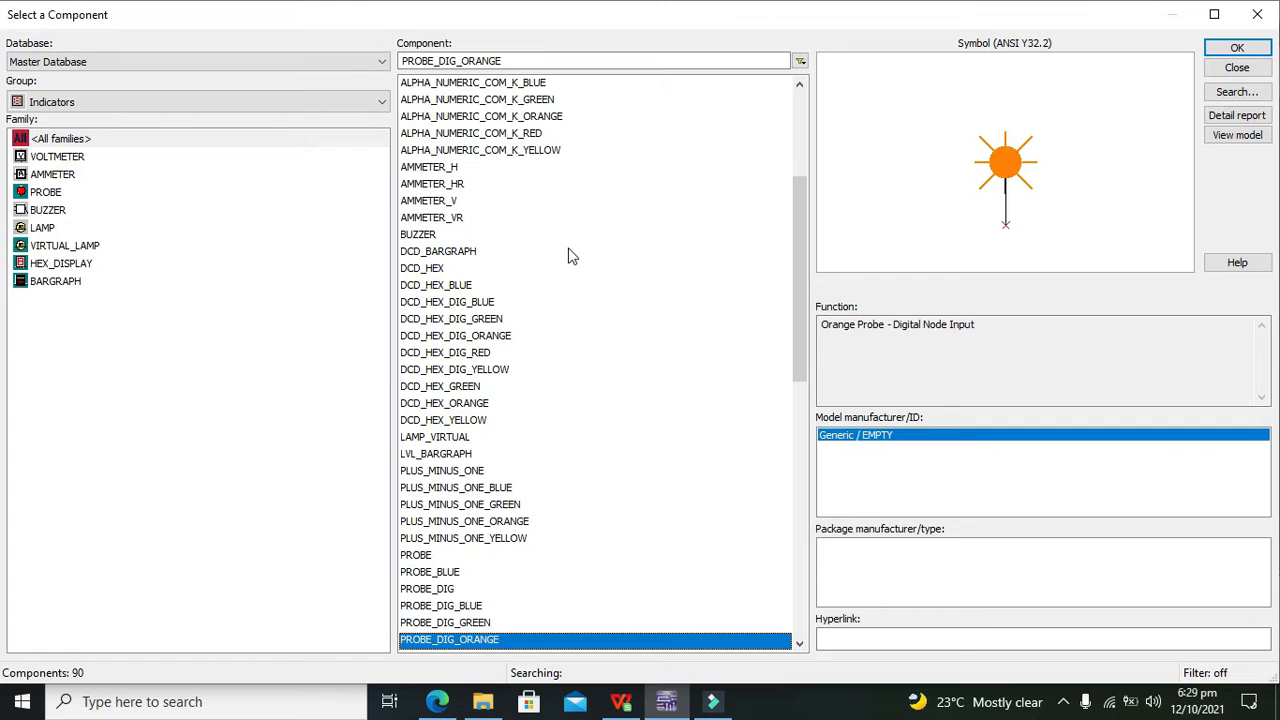
left_click(1237, 48)
key("Escape")
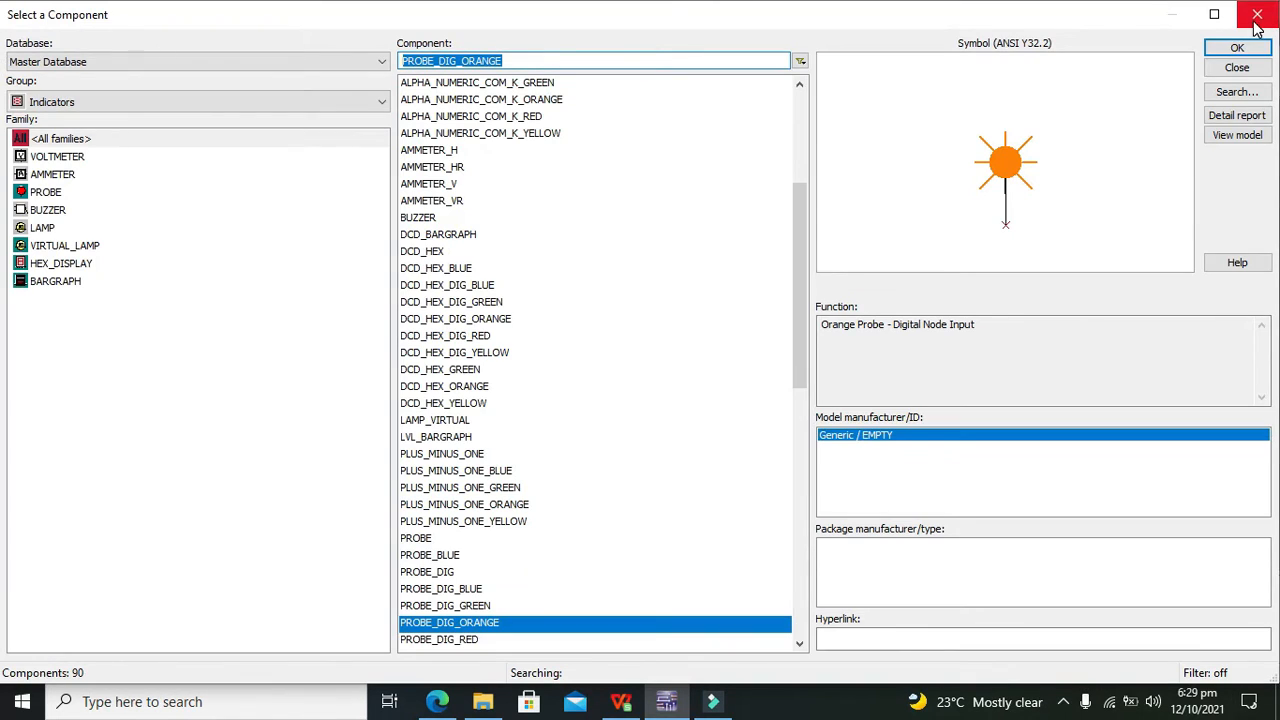
left_click(1257, 14)
Step: Position the probe above and to the right of the 741 and wire it to the op-amp's output pin 6
left_click_drag(886, 216, 886, 199)
left_click(818, 205)
left_click(885, 231)
left_click(760, 256)
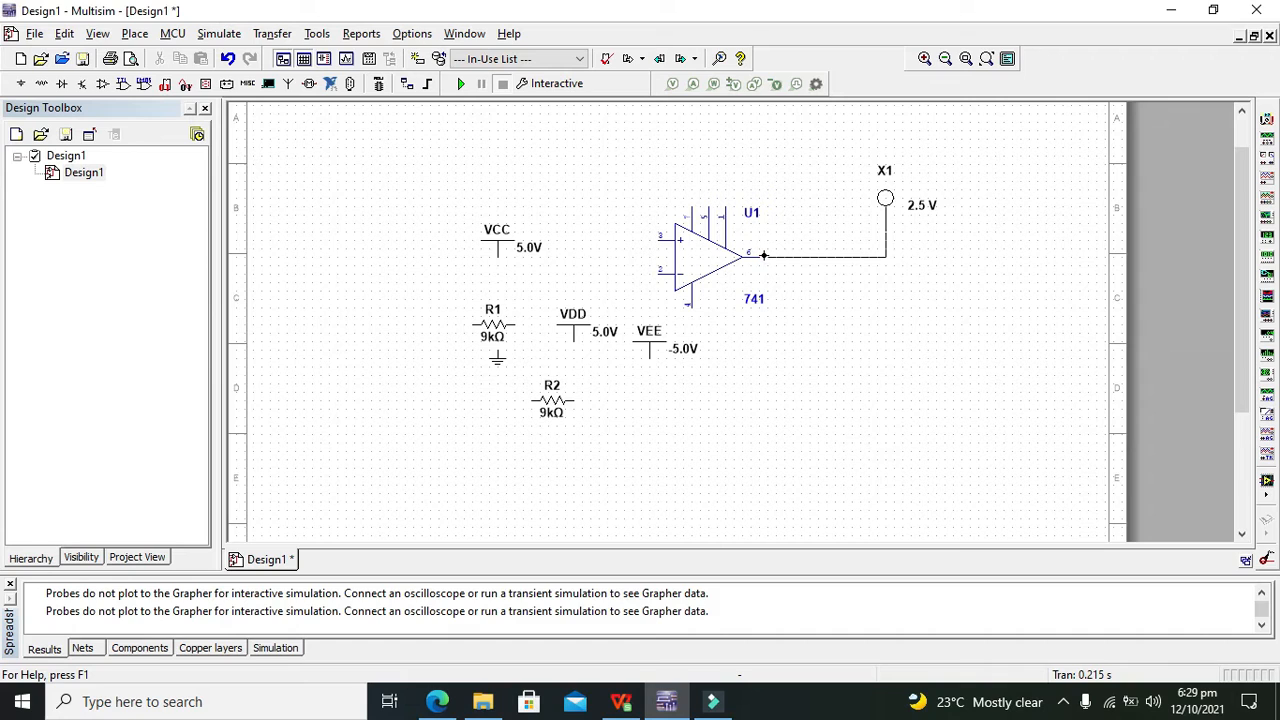
left_click(760, 256)
left_click(757, 258)
left_click(886, 235)
Step: Move the VEE source down to a free spot below the op-amp
left_click_drag(650, 333, 637, 422)
left_click(651, 355)
key("Escape")
mouse_move(636, 432)
left_mouse_down()
mouse_move(653, 316)
mouse_move(643, 440)
left_mouse_up()
left_click(651, 352)
left_click(768, 450)
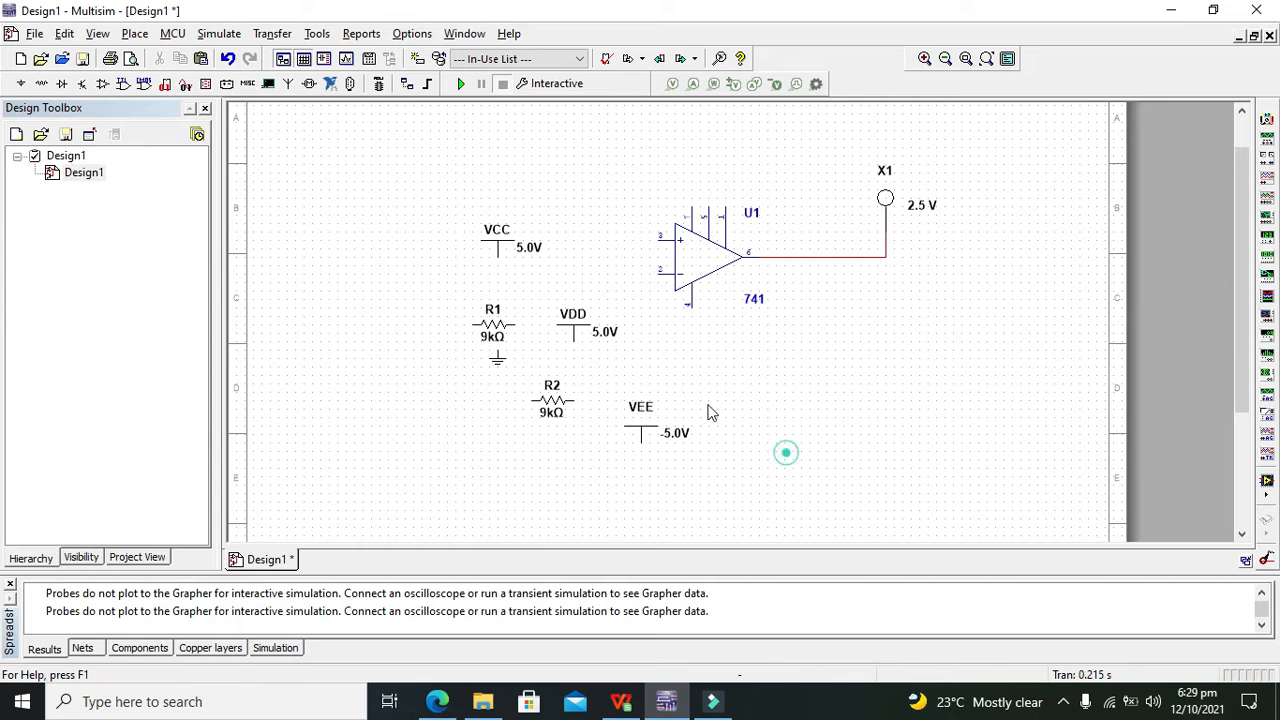
Step: Move the VDD source above the op-amp and set its voltage to 12 V
left_click(572, 332)
left_click_drag(572, 332, 684, 142)
left_click(684, 142)
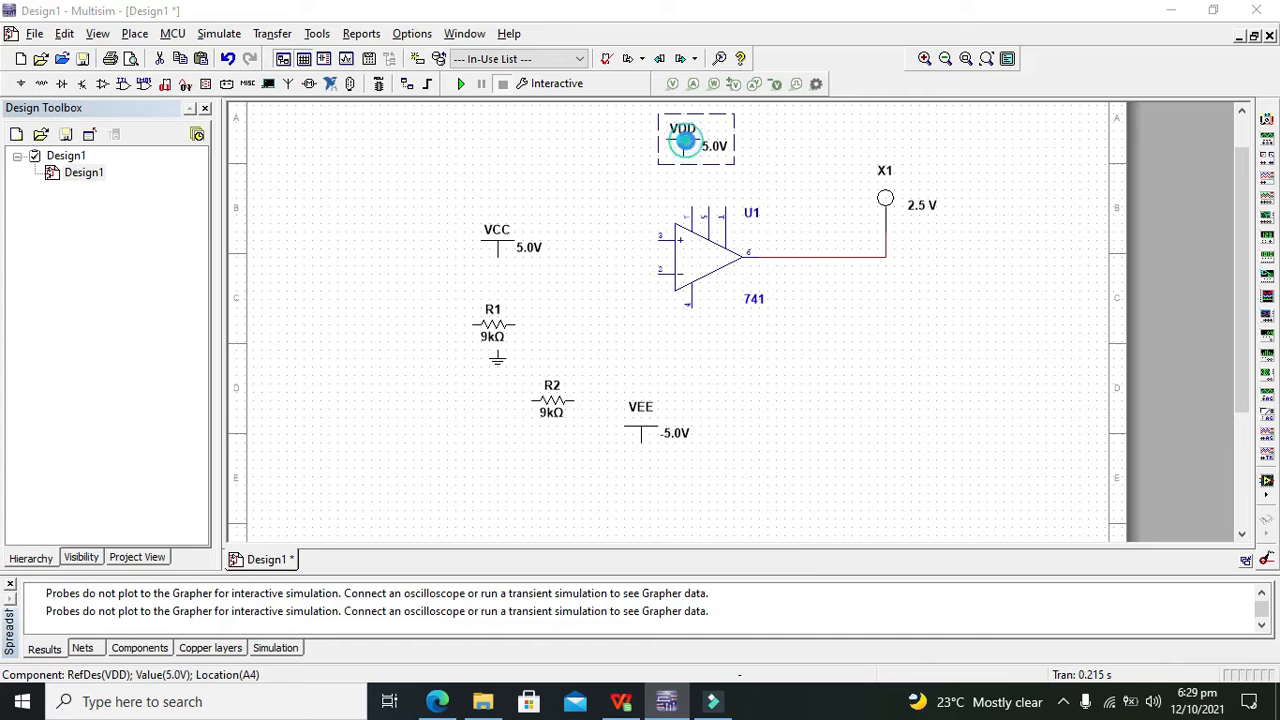
double_click(684, 142)
left_click(666, 196)
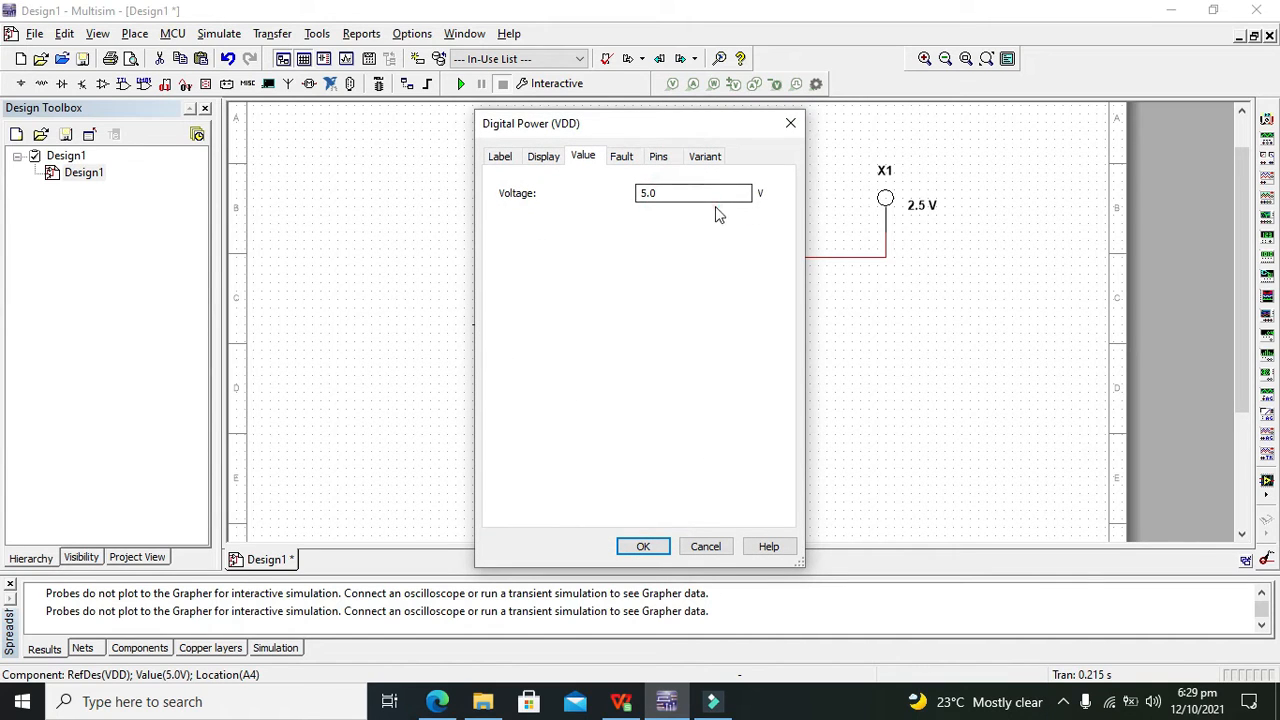
left_click_drag(700, 193, 638, 193)
type("12")
key("Return")
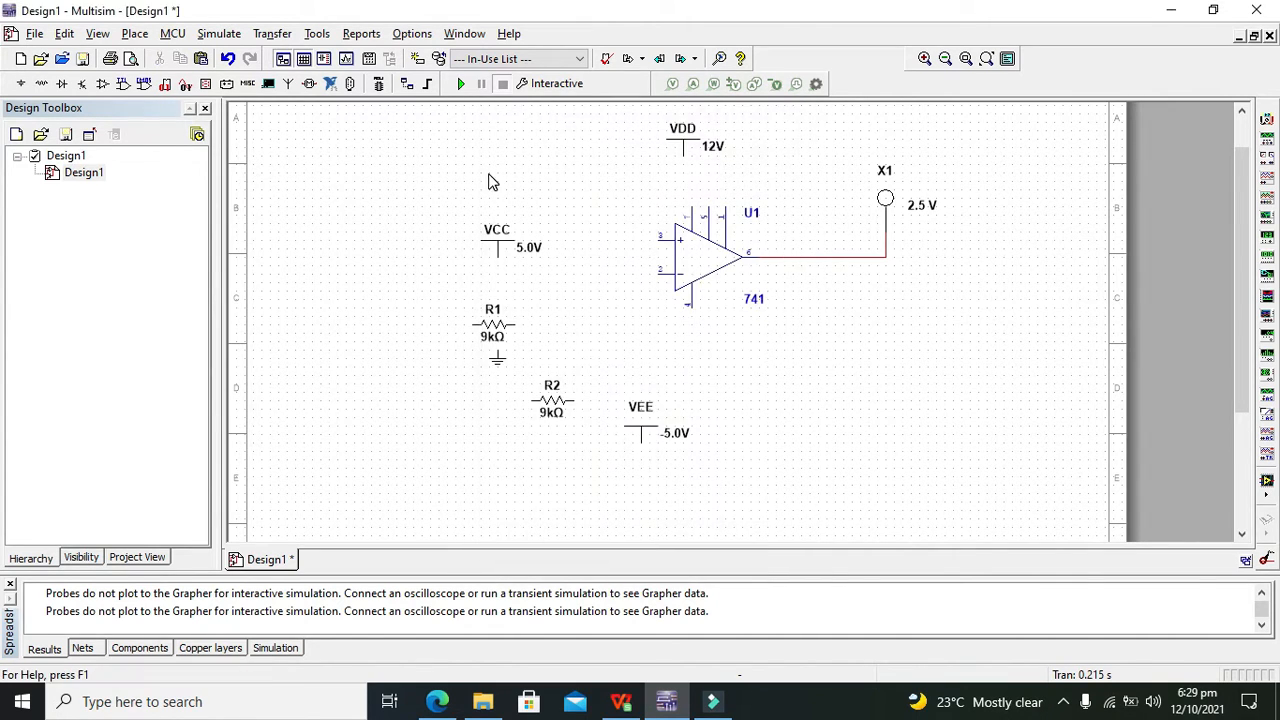
Step: Align the VDD source directly above pin 7 of the 741 and wire it to that pin
left_click(682, 156)
right_click(696, 150)
left_click_drag(682, 149, 697, 147)
left_click(903, 169)
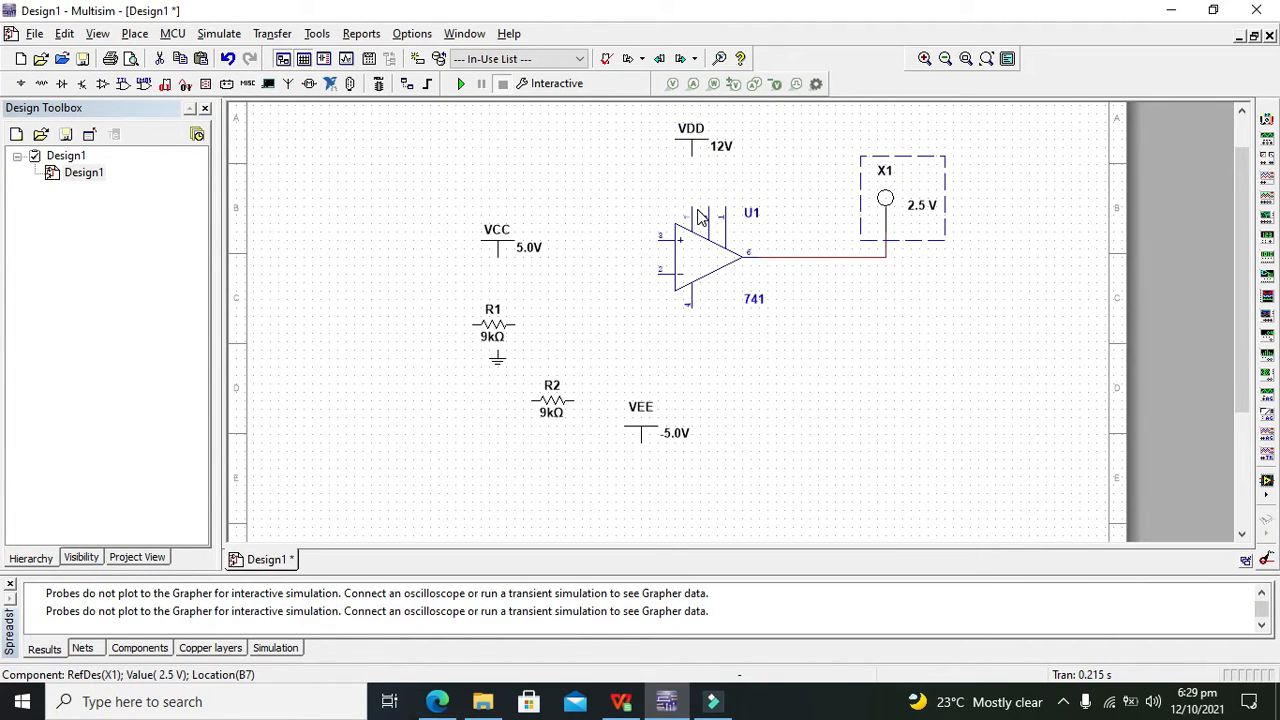
left_click(691, 208)
left_click(691, 150)
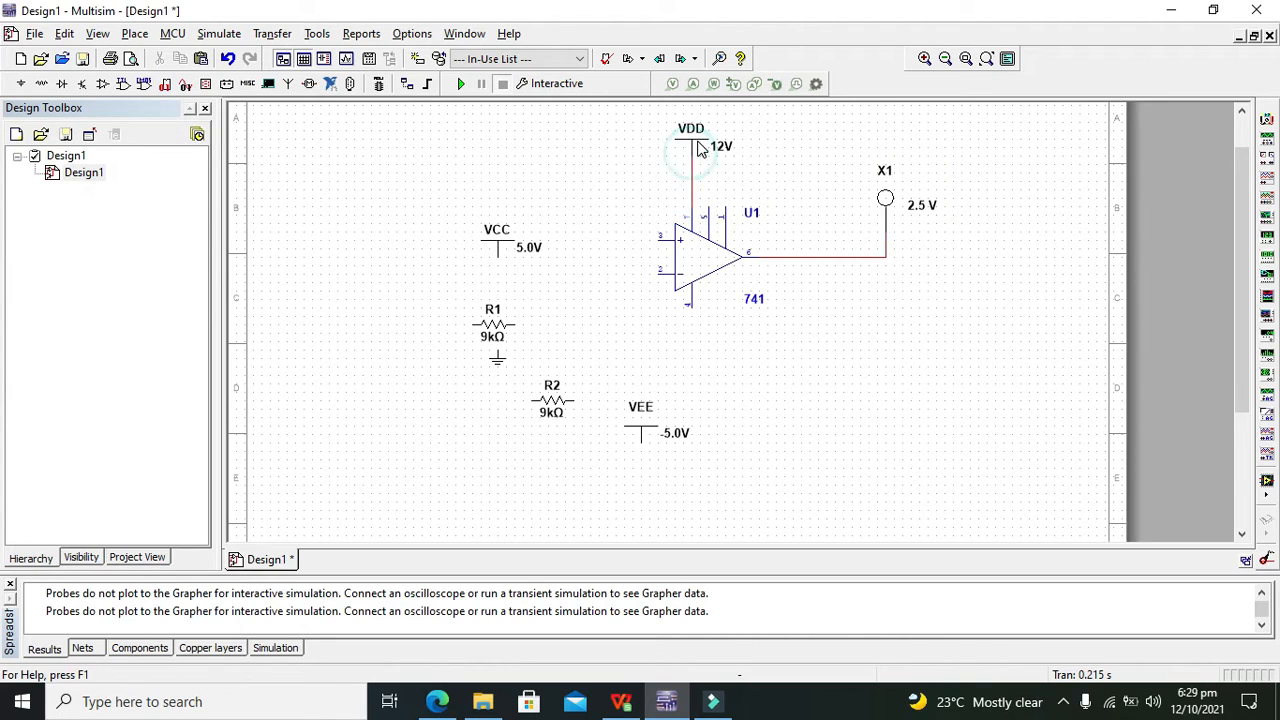
Step: Wire the VEE source to pin 4 of the op-amp and tidy the kinked corner of the wire
left_click(642, 438)
double_click(700, 459)
left_click(688, 303)
left_click(700, 459)
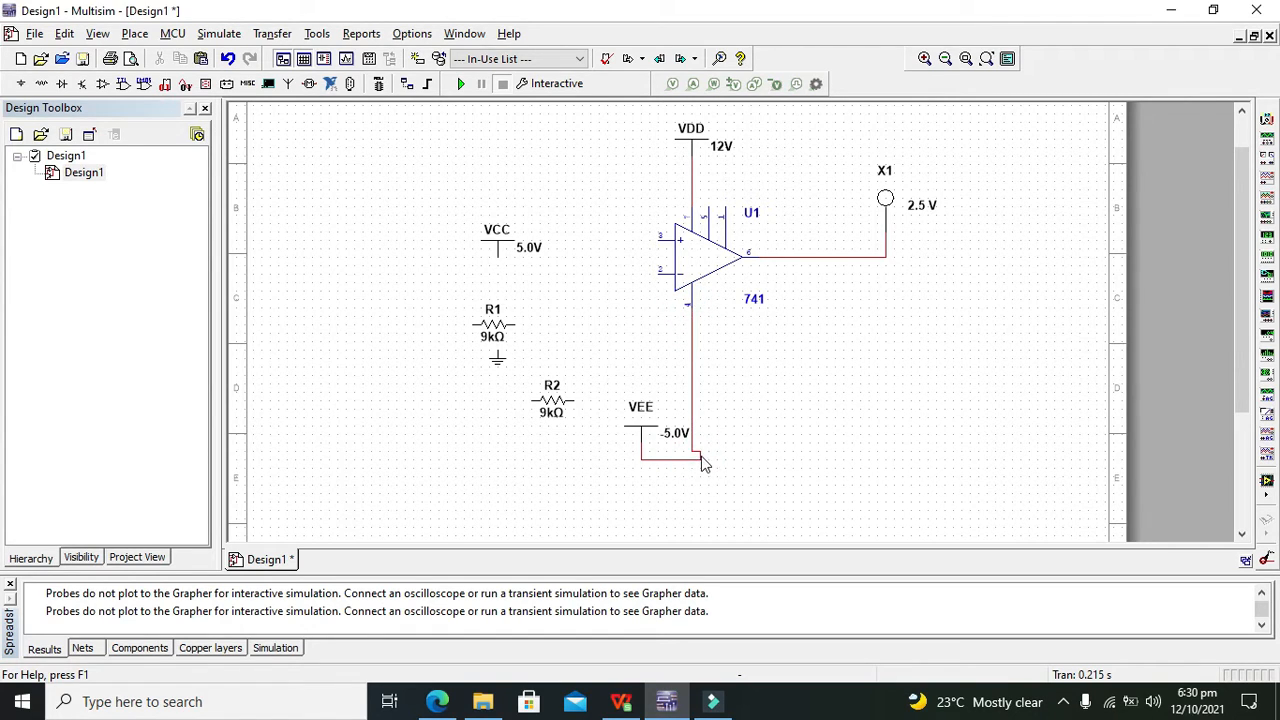
left_click(701, 460)
left_click_drag(701, 460, 697, 465)
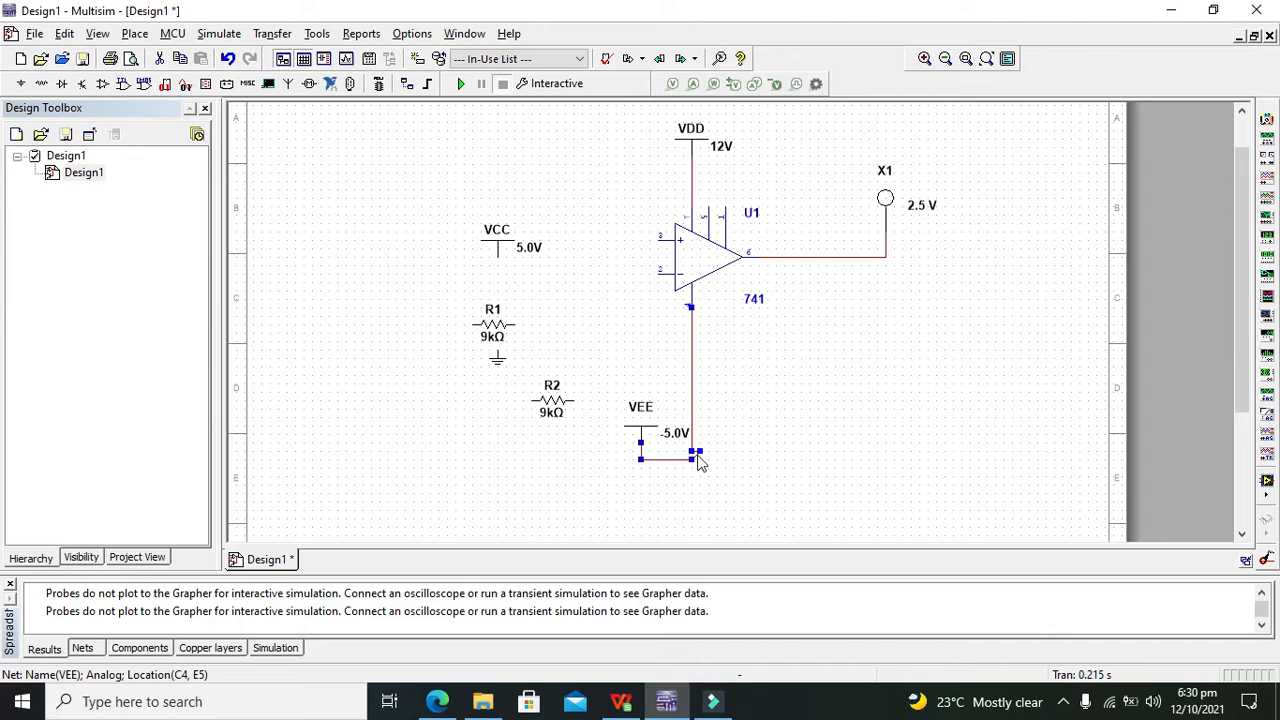
left_click(703, 457)
left_click(705, 447)
Step: Set the VEE source's voltage to -12 V
double_click(645, 437)
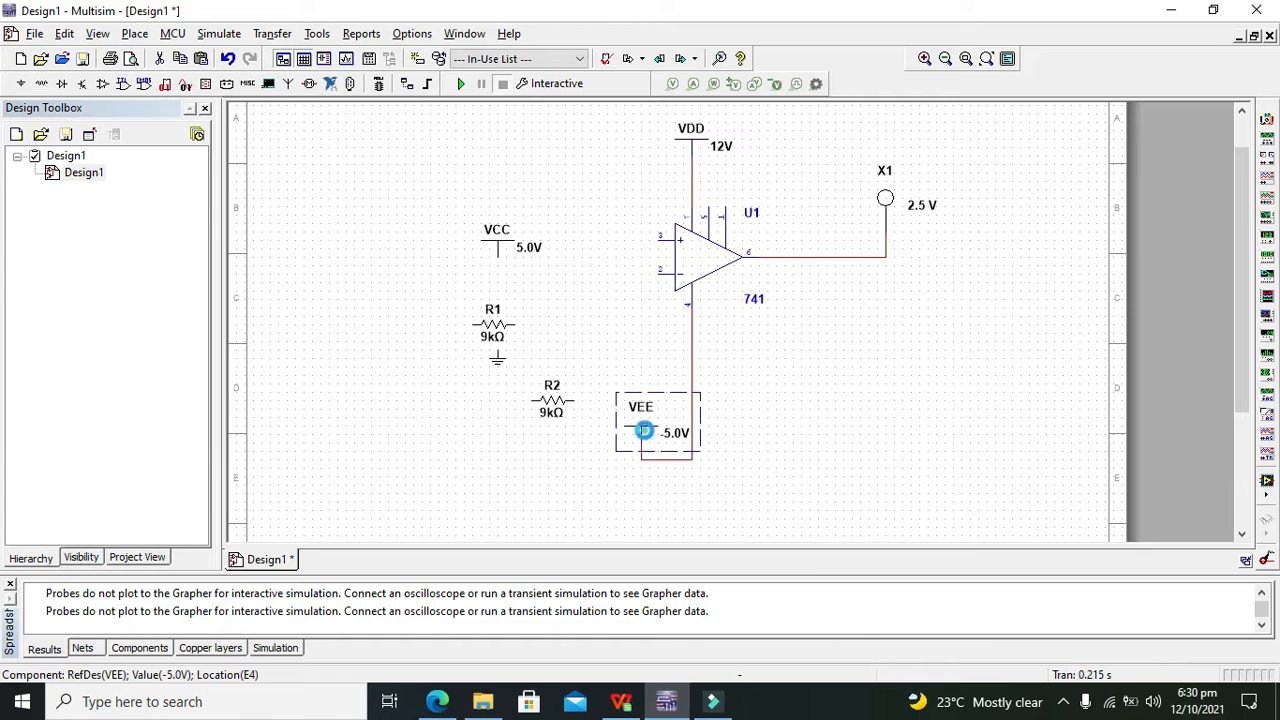
left_click(670, 194)
key("BackSpace")
key("BackSpace")
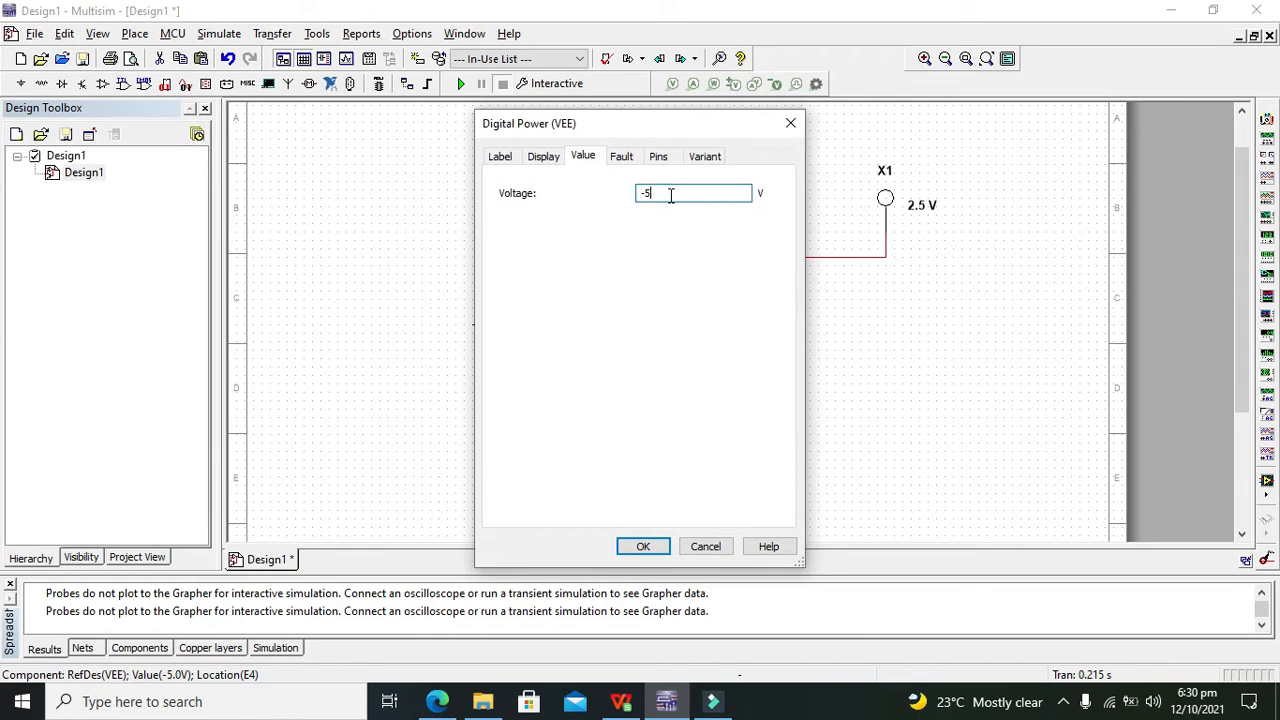
type("12")
key("Return")
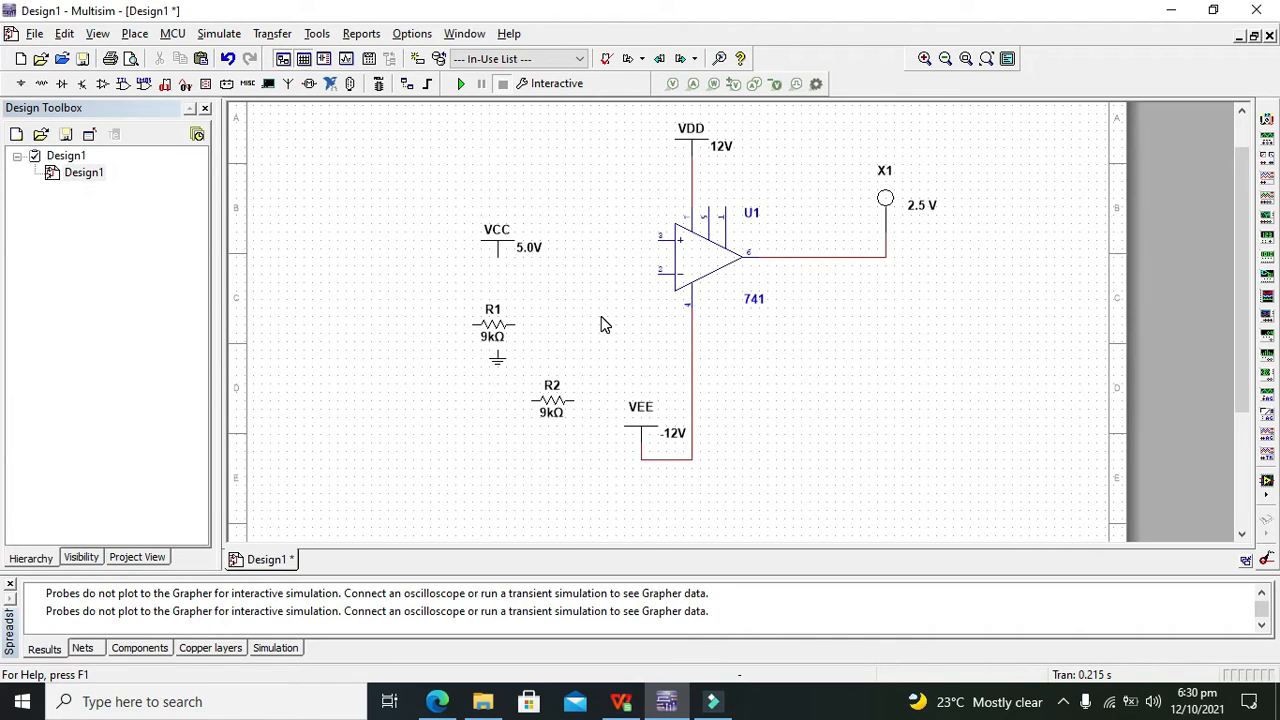
Step: Move R1 and R2 to free space left of the ground symbol, and wire VCC, moved up beside VDD, to op-amp pin 3
left_click_drag(493, 327, 375, 319)
left_click_drag(552, 402, 375, 418)
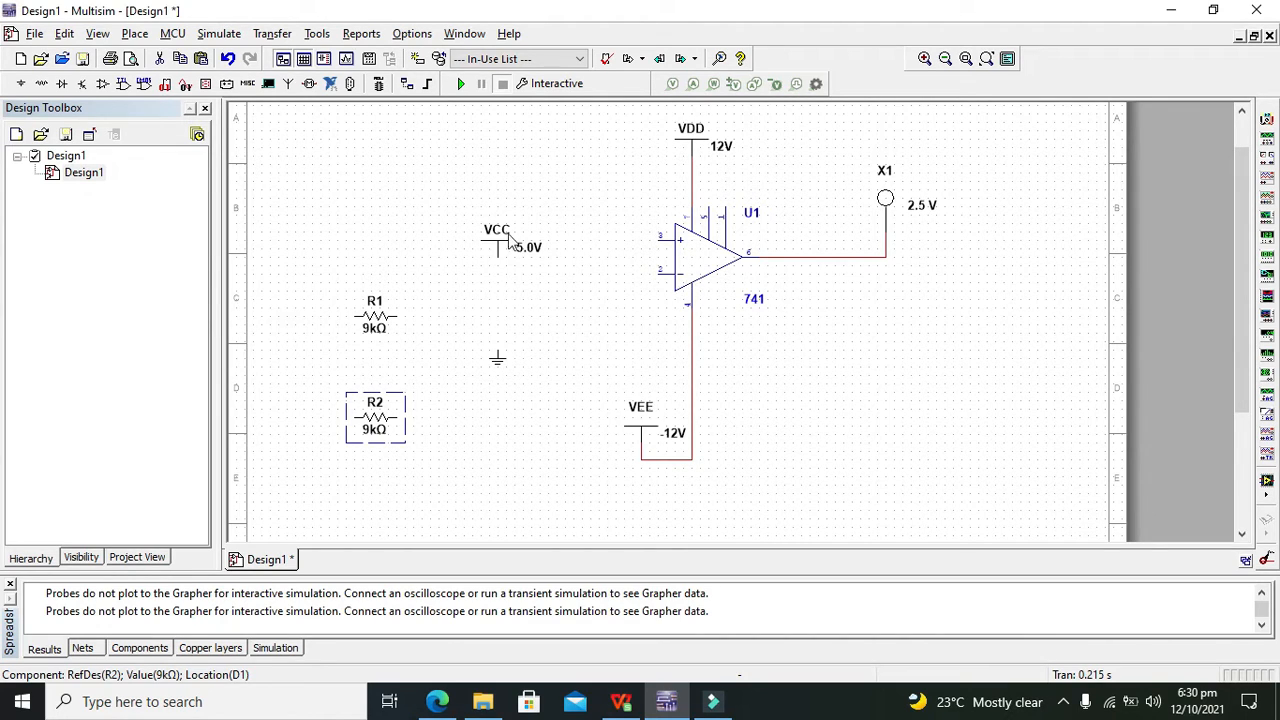
left_click_drag(495, 250, 575, 168)
left_click(662, 239)
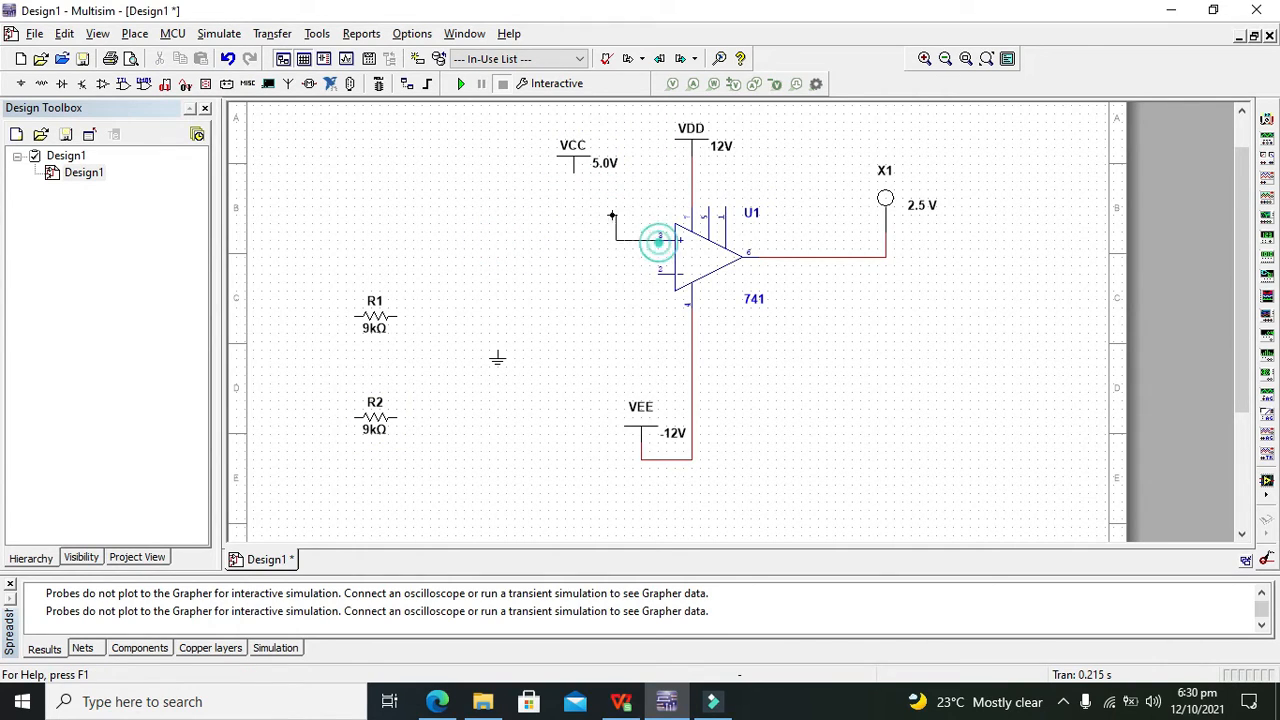
left_click(574, 173)
left_click(575, 171)
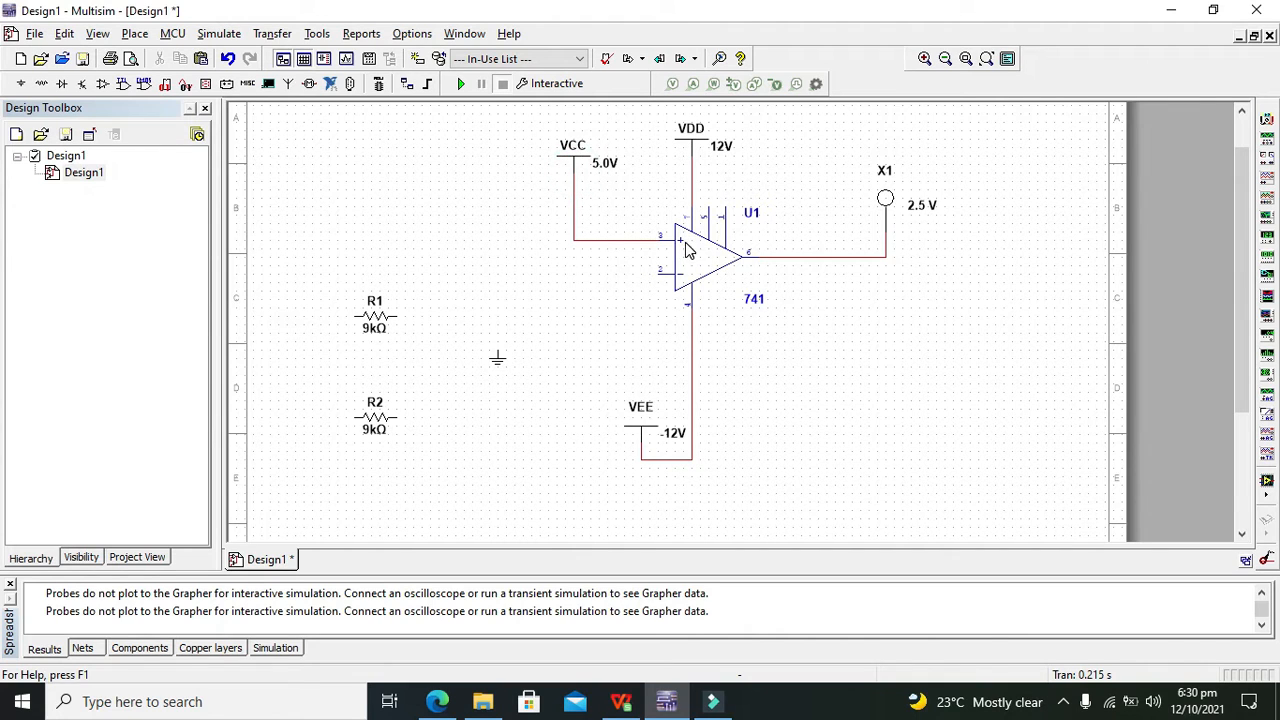
Step: Rotate resistors R1 and R2 90° clockwise so both stand vertically
right_click(383, 325)
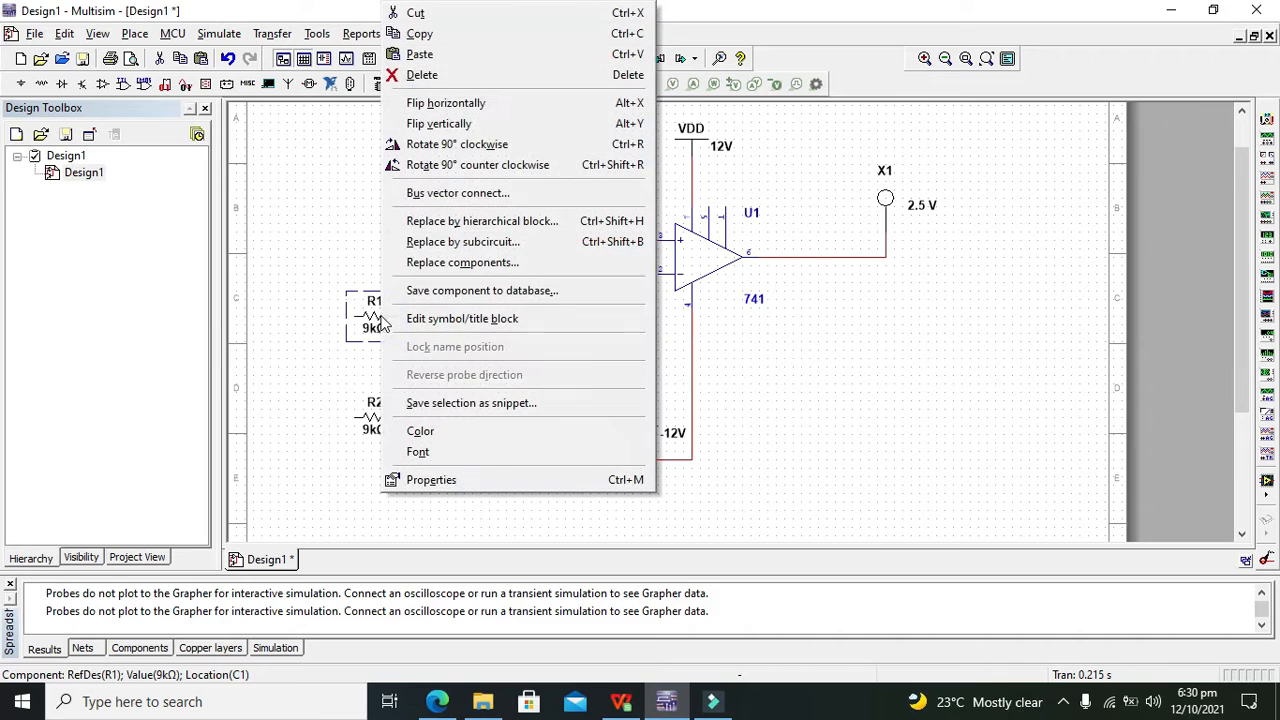
left_click(445, 144)
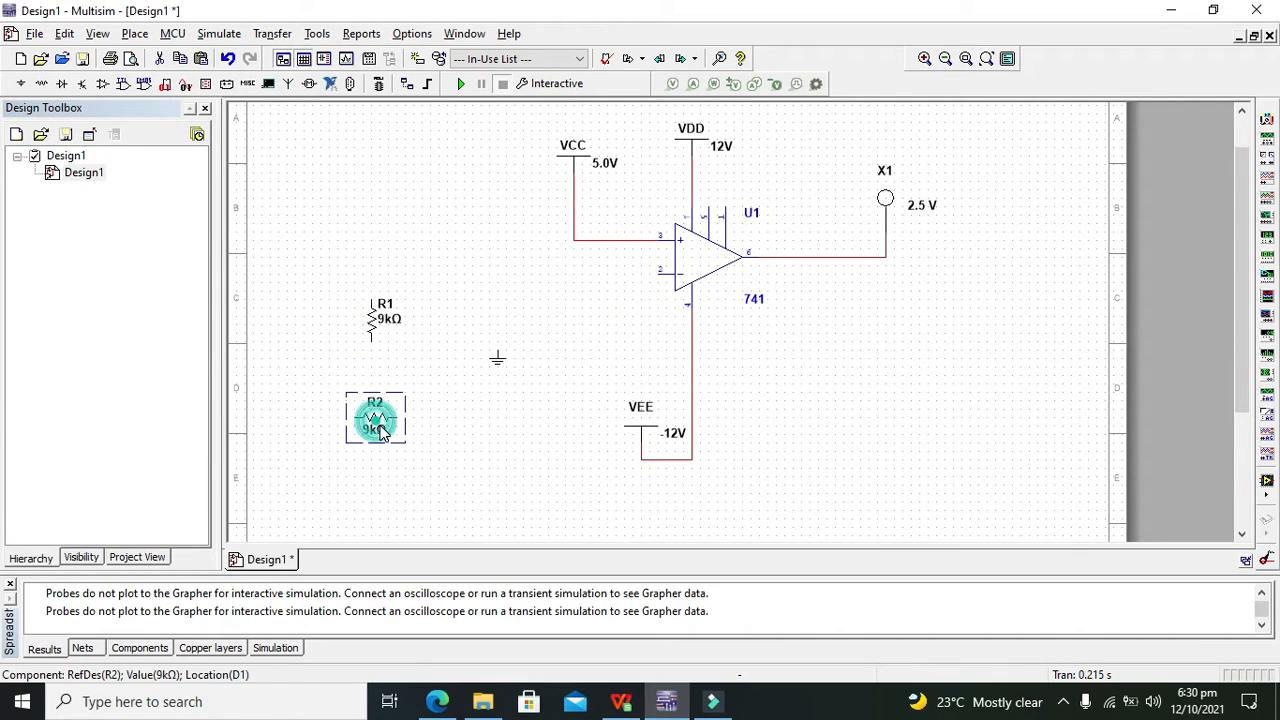
right_click(376, 428)
left_click(456, 146)
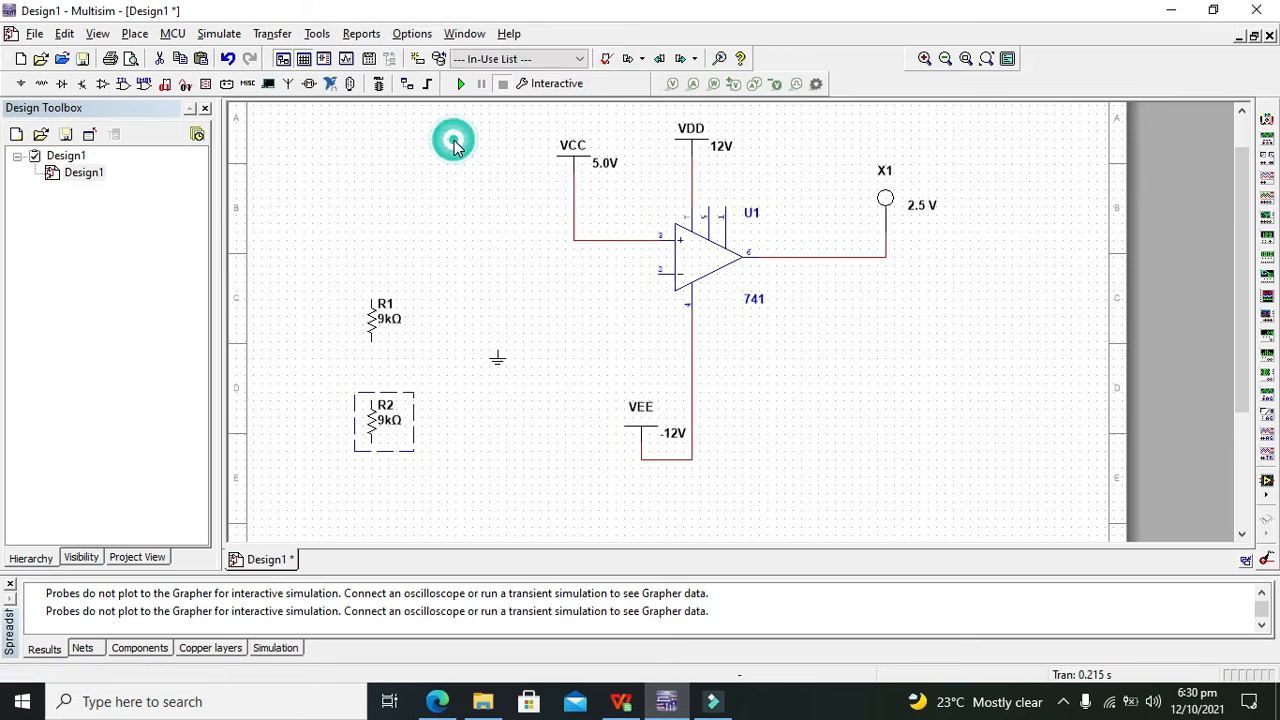
Step: Wire R1's lower end to R2's upper end and move the connected pair up and closer to VCC
left_click(394, 355)
left_click(371, 401)
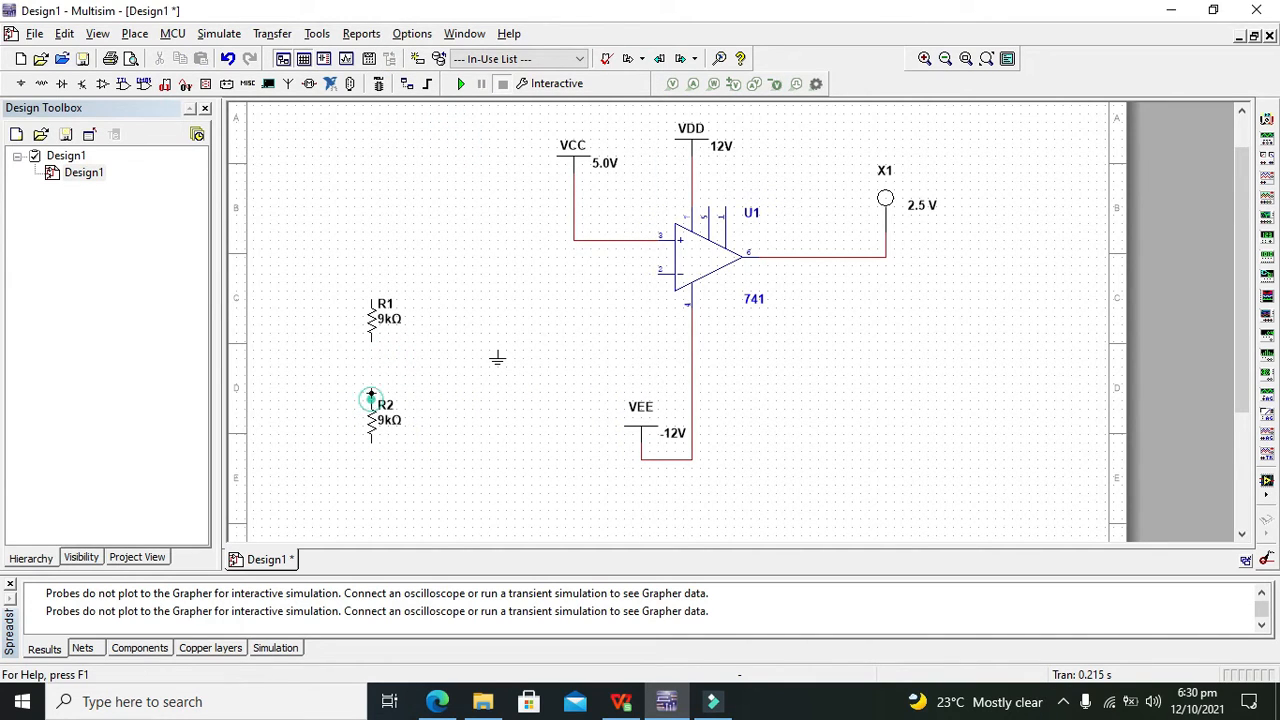
left_click(371, 340)
left_click(329, 252)
left_click_drag(457, 487, 459, 488)
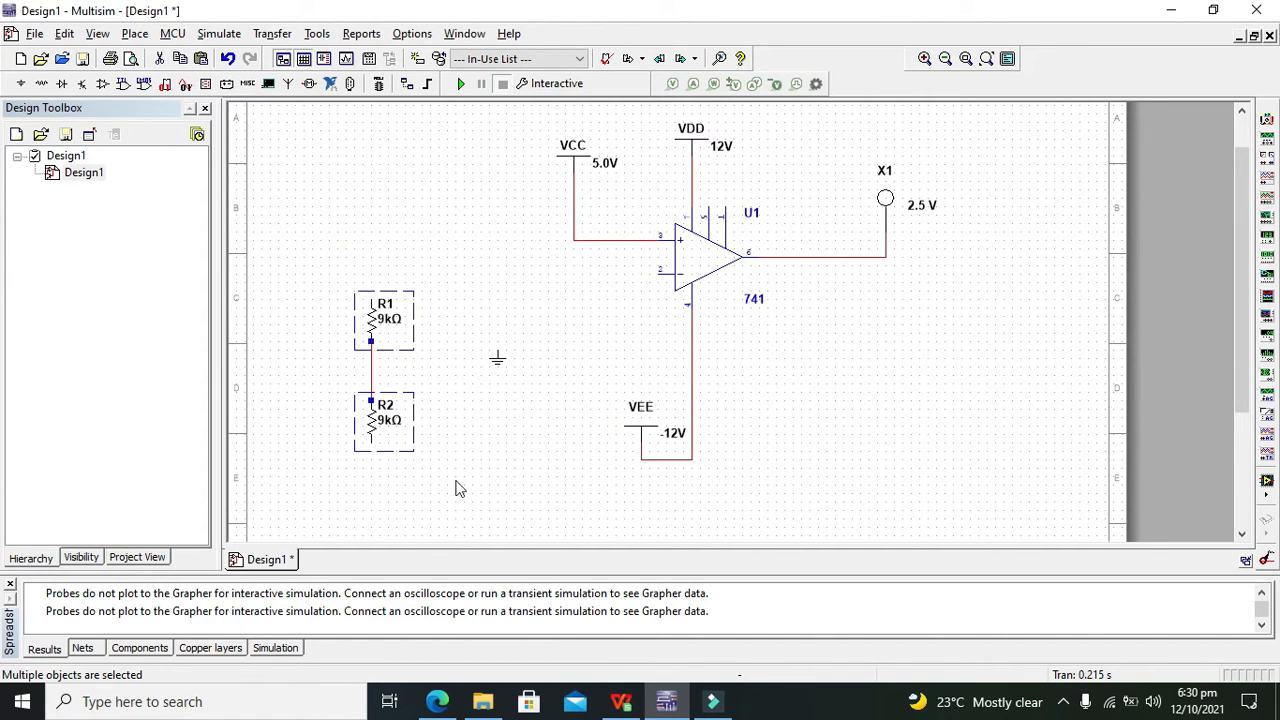
left_click_drag(400, 425, 475, 296)
left_click(552, 290)
double_click(573, 160)
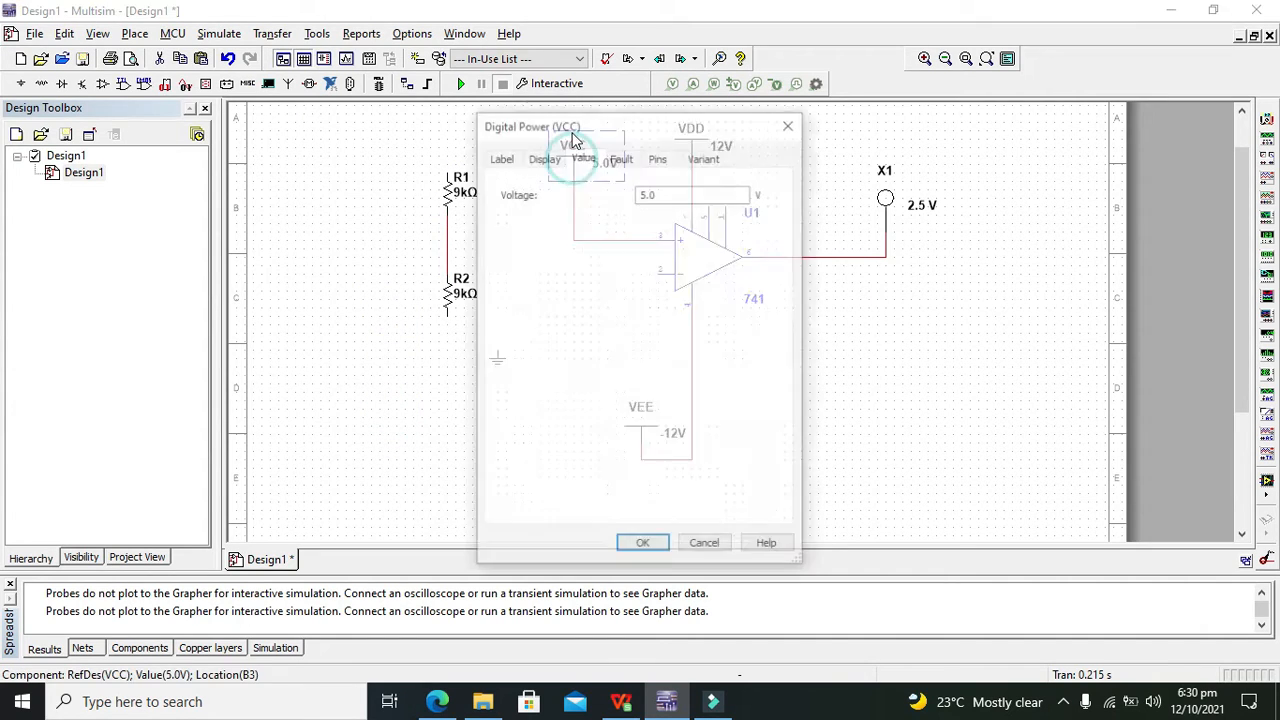
left_click(663, 193)
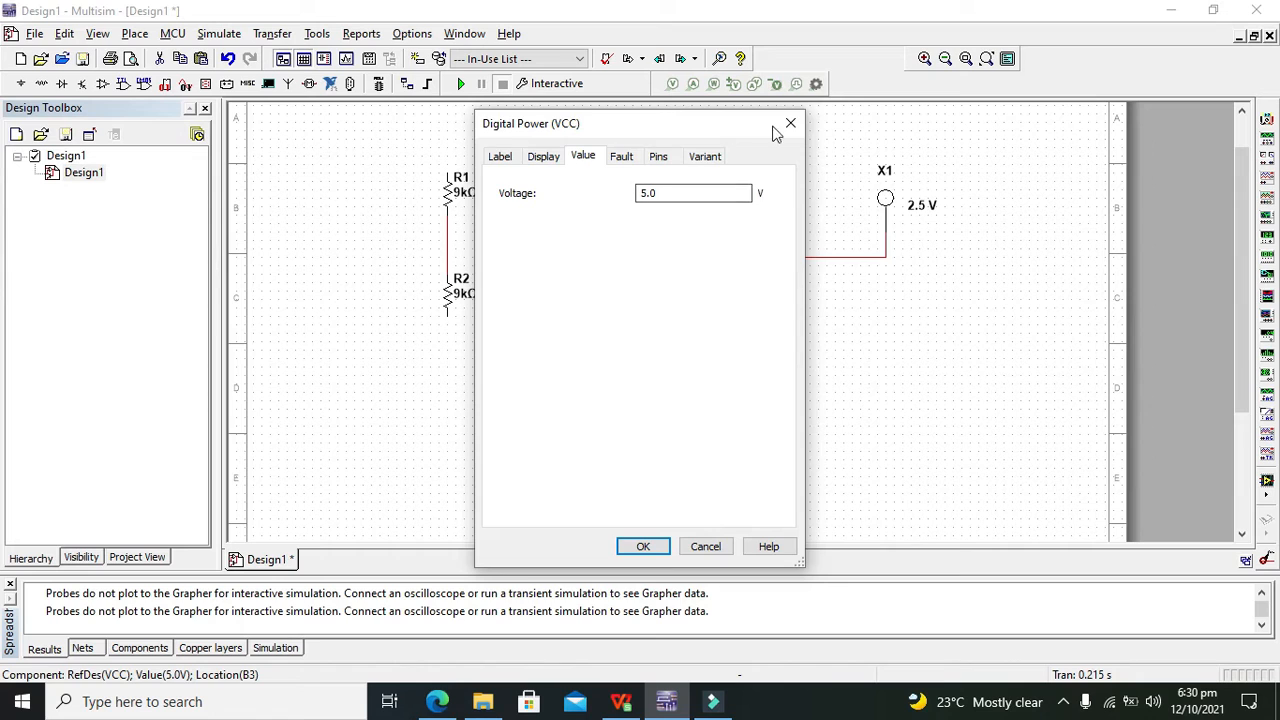
left_click(791, 122)
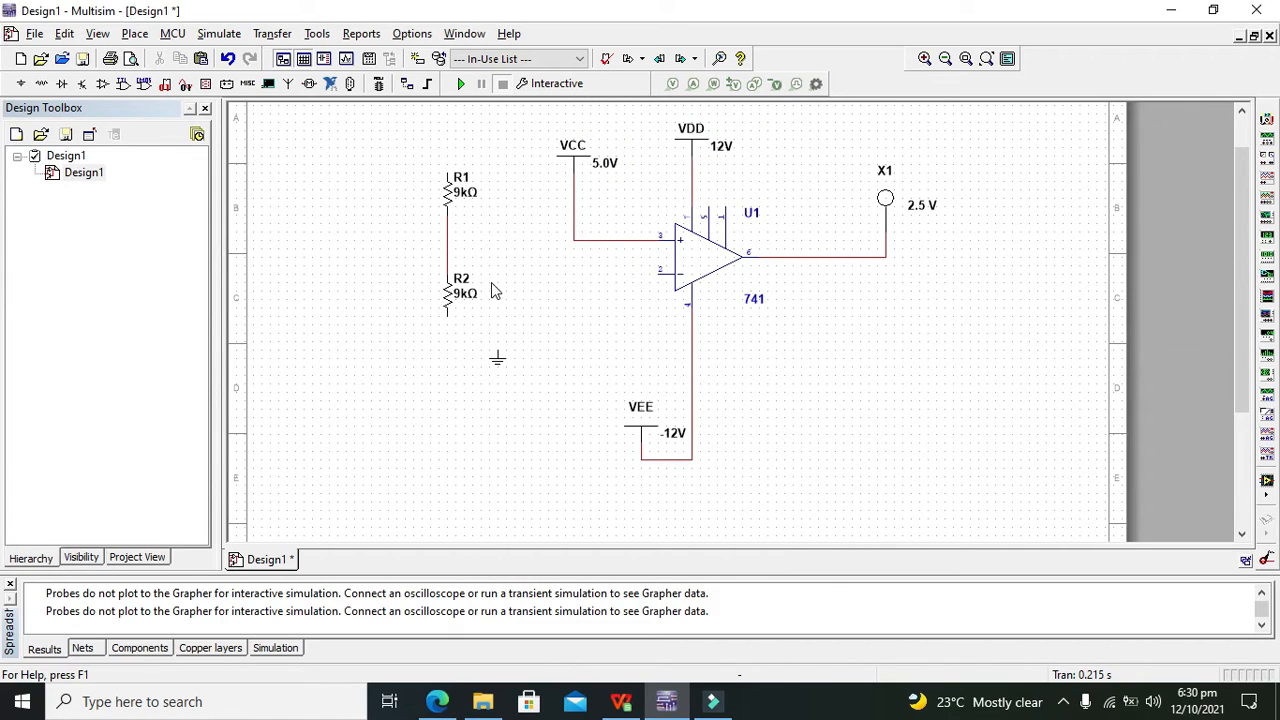
Step: Move the VCC source down, closer to its wire into op-amp pin 3
left_click(577, 188)
left_click_drag(573, 198, 573, 215)
left_click(634, 190)
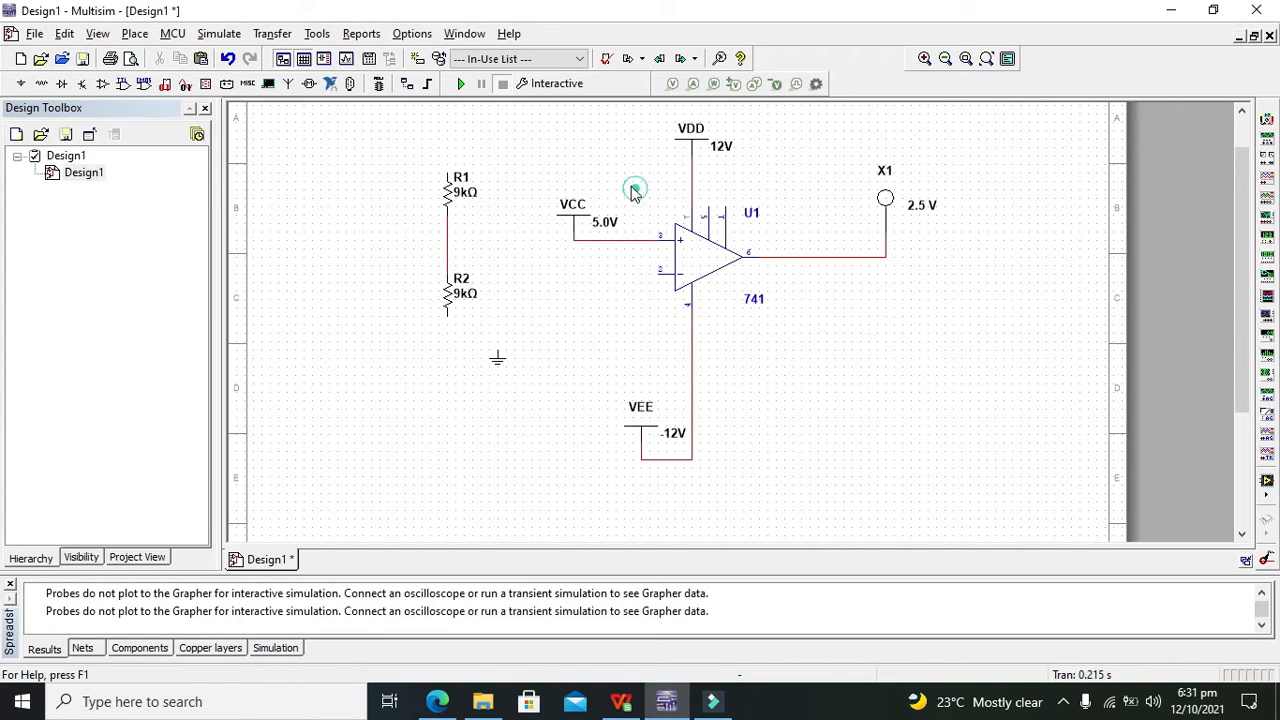
Step: Wire the upper end of R1 over VCC to the supply line between VDD and op-amp pin 7
left_click(447, 172)
left_click(679, 157)
left_click(690, 172)
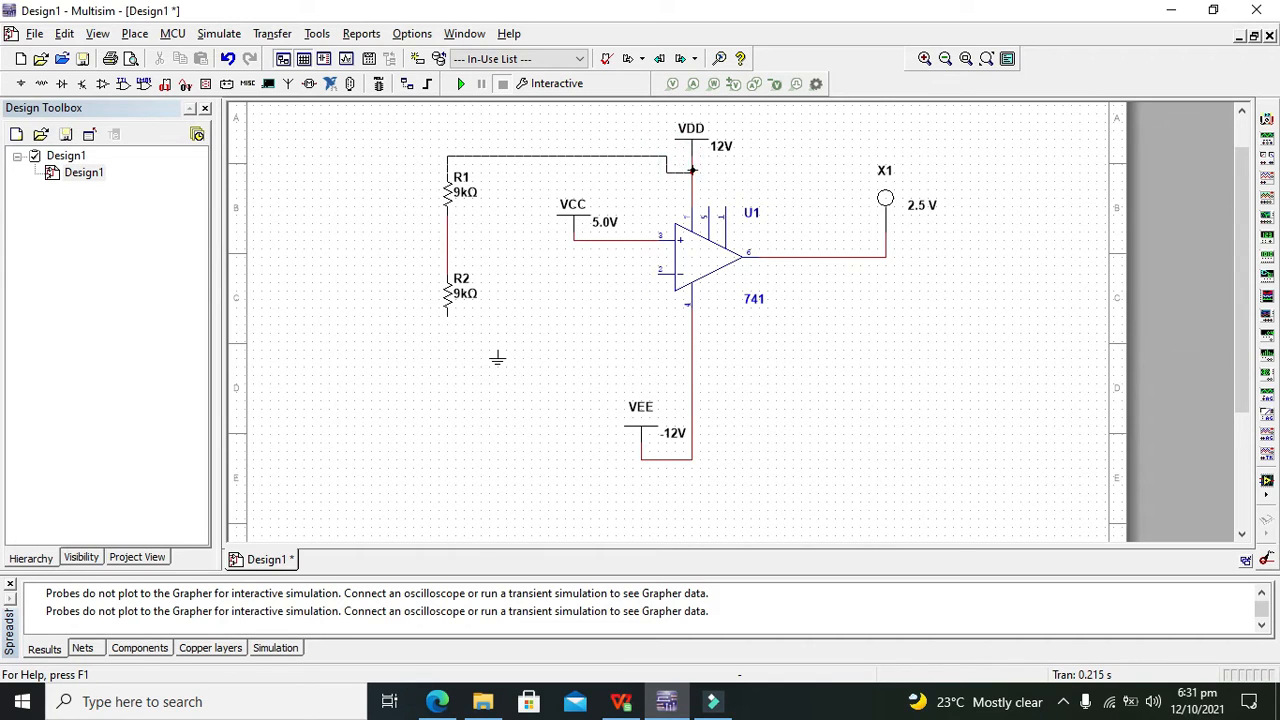
Step: Move the ground symbol directly below R2 and wire it to R2's lower end
left_click_drag(400, 137, 449, 359)
left_click(524, 326)
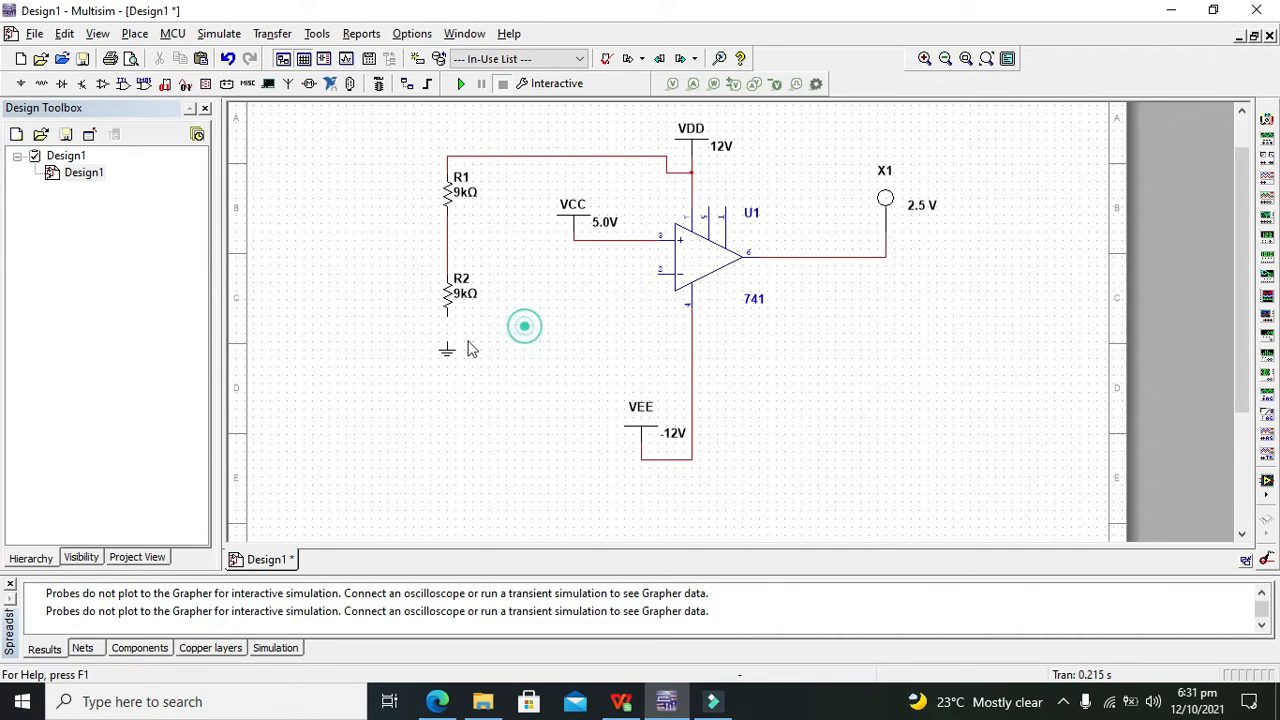
left_click(448, 340)
left_click(448, 316)
left_click(488, 320)
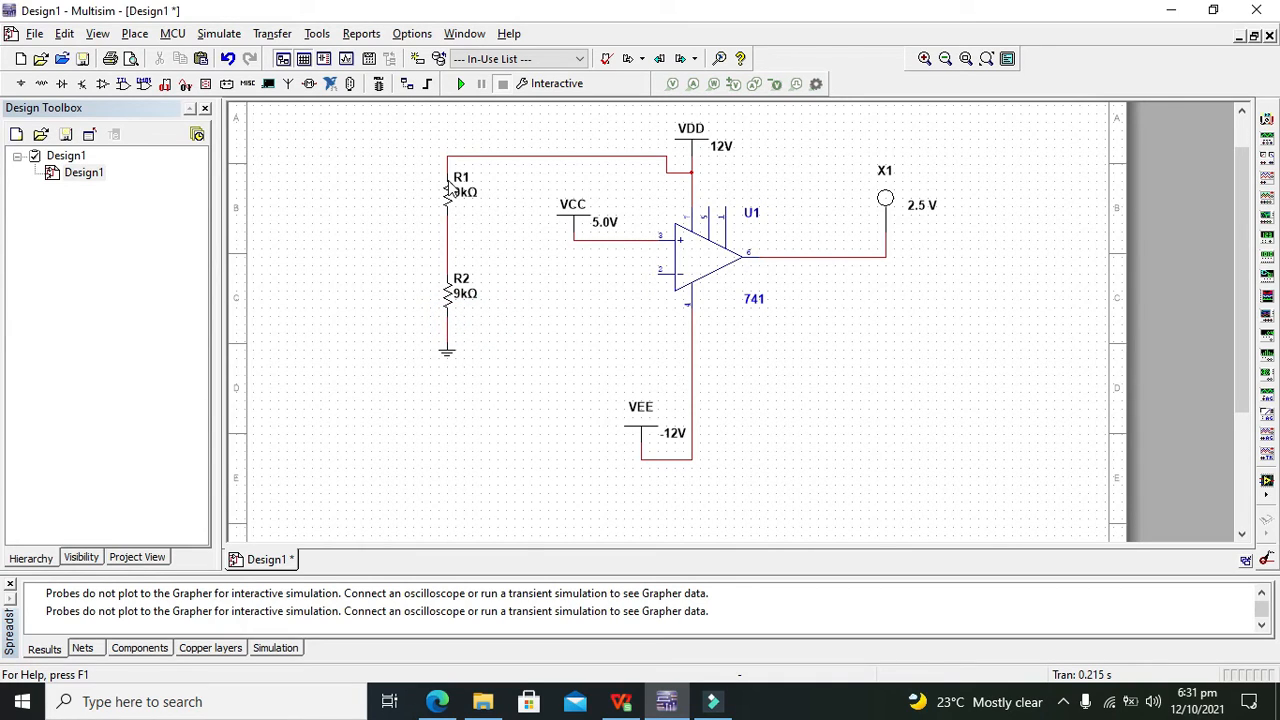
Step: Wire op-amp pin 2 to the line between R1 and R2, and nudge R2 slightly upward
left_click(656, 274)
left_click(522, 239)
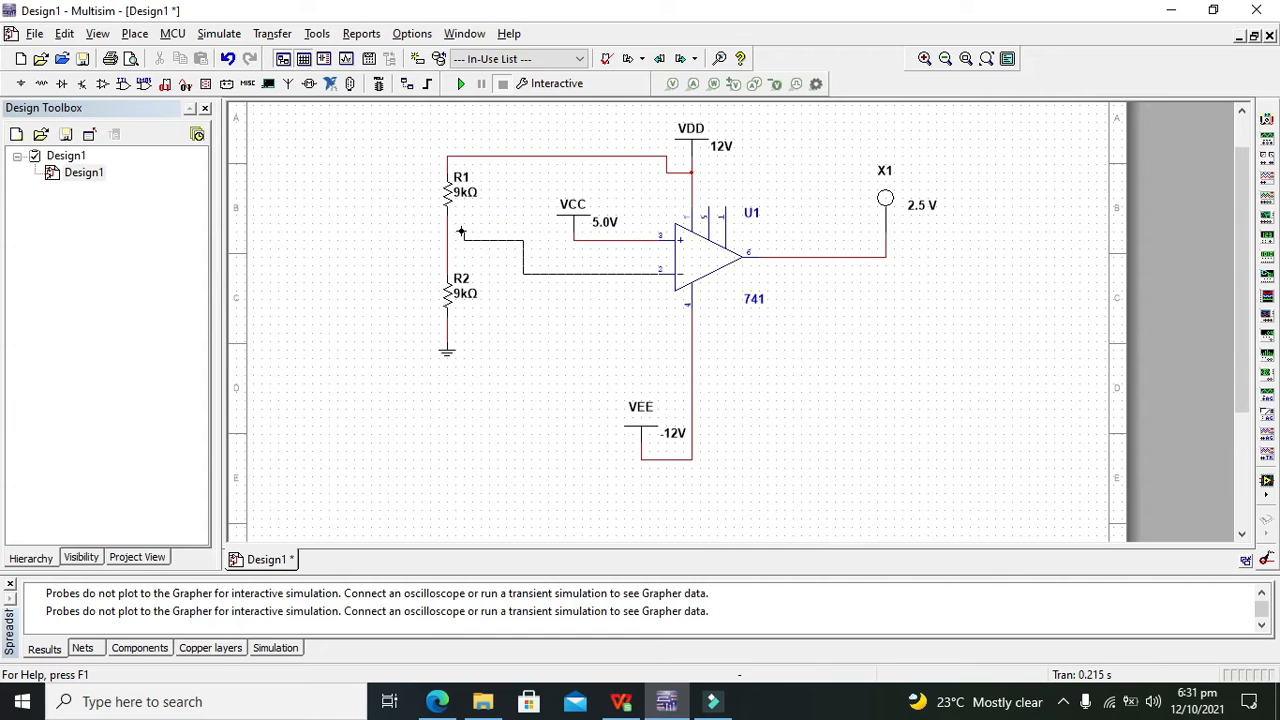
left_click(448, 240)
left_click_drag(448, 294, 449, 286)
left_click(510, 289)
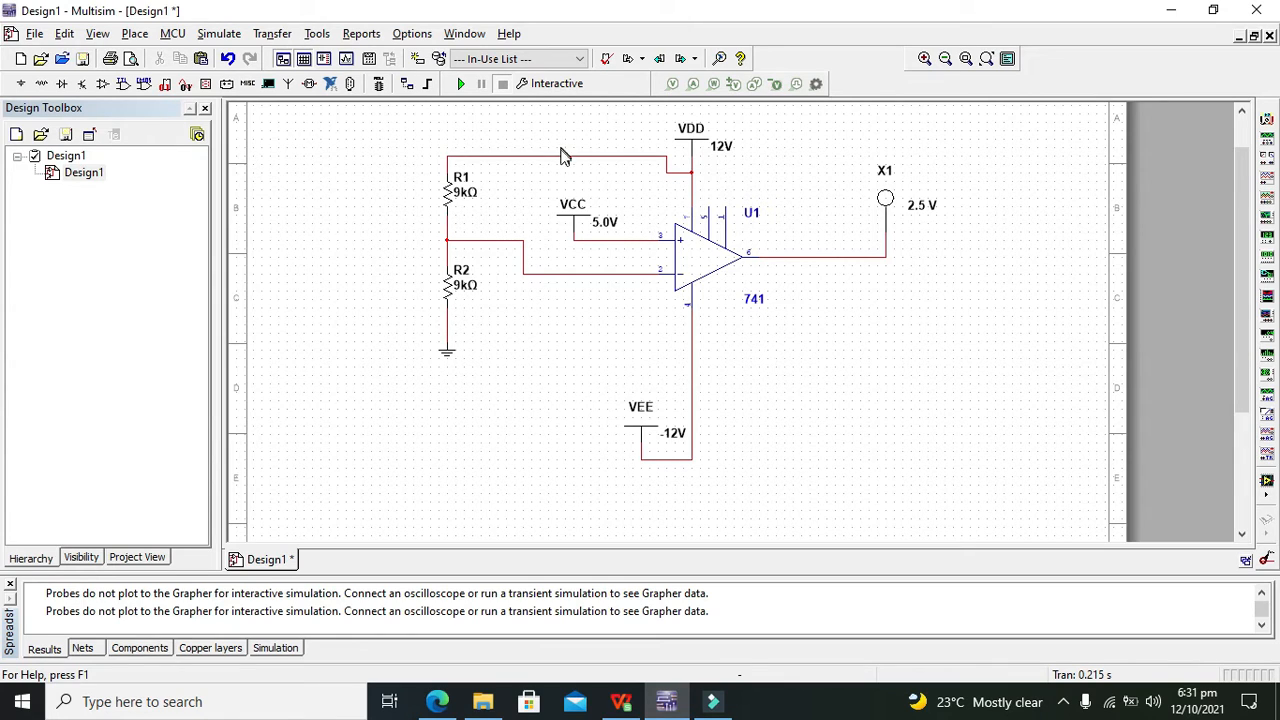
Step: Set the VCC source's voltage to 1 V
double_click(598, 229)
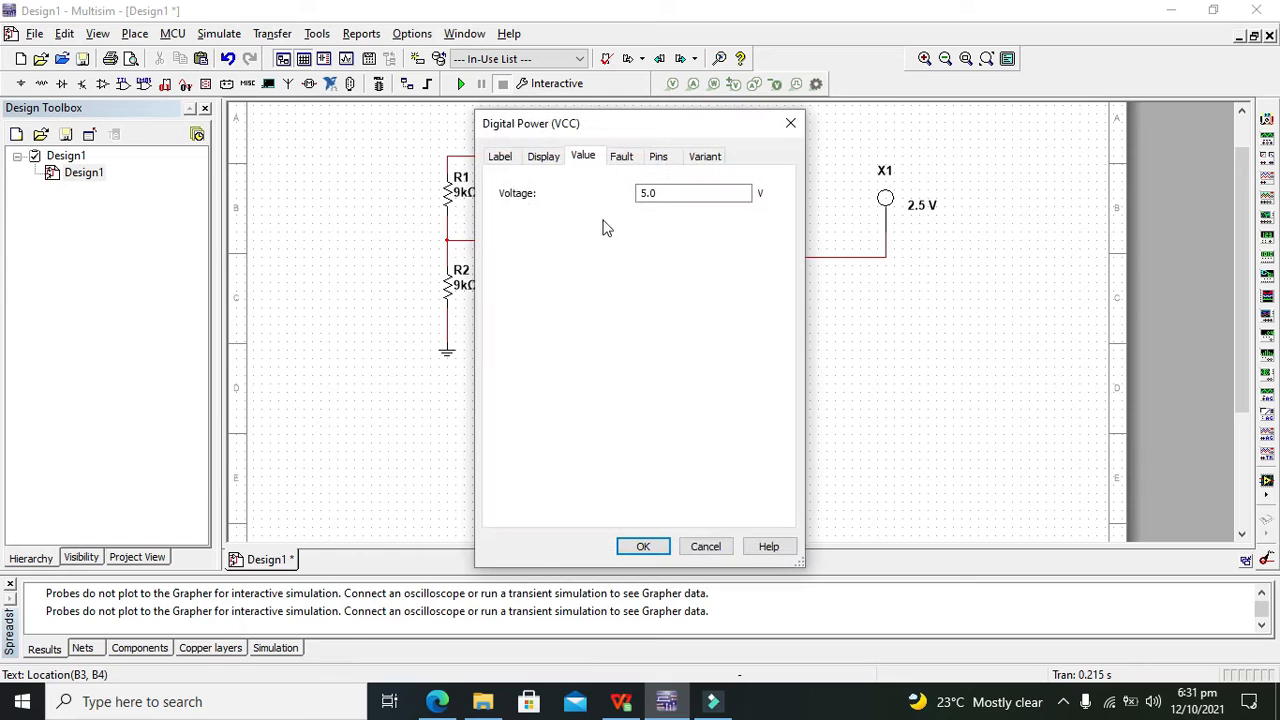
double_click(668, 193)
type("1")
key("Return")
left_click(545, 186)
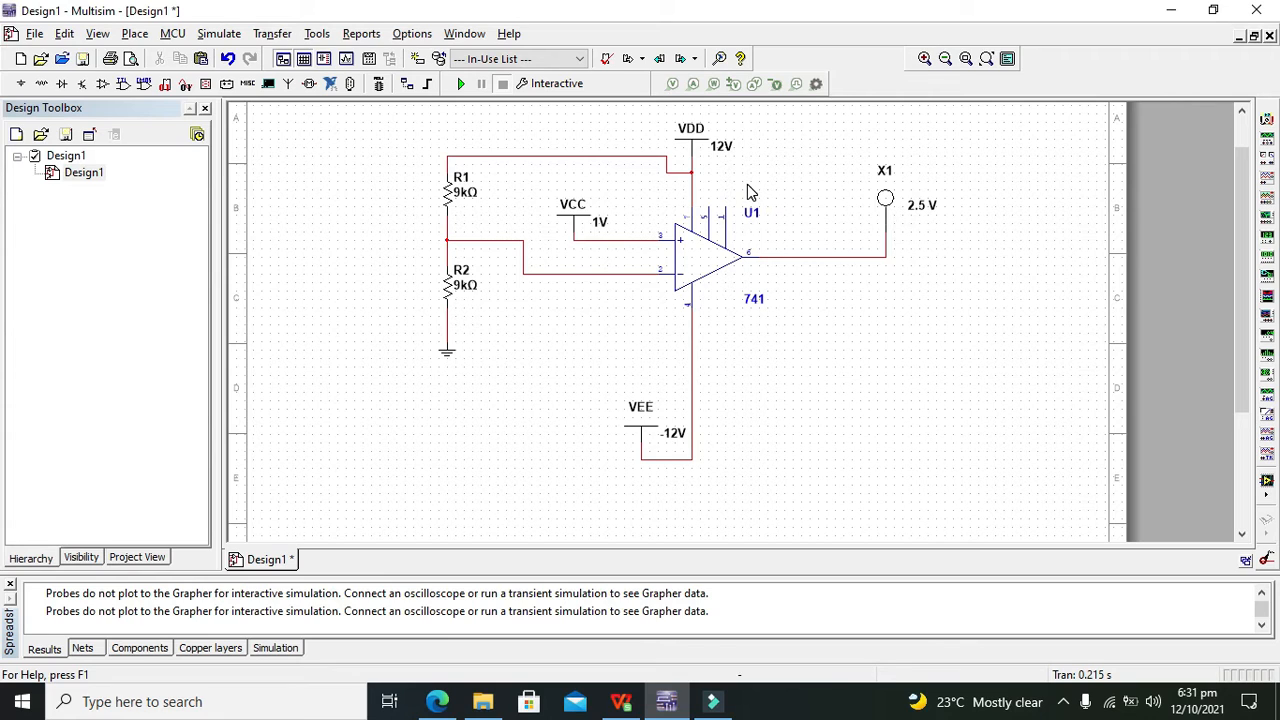
left_click(610, 193)
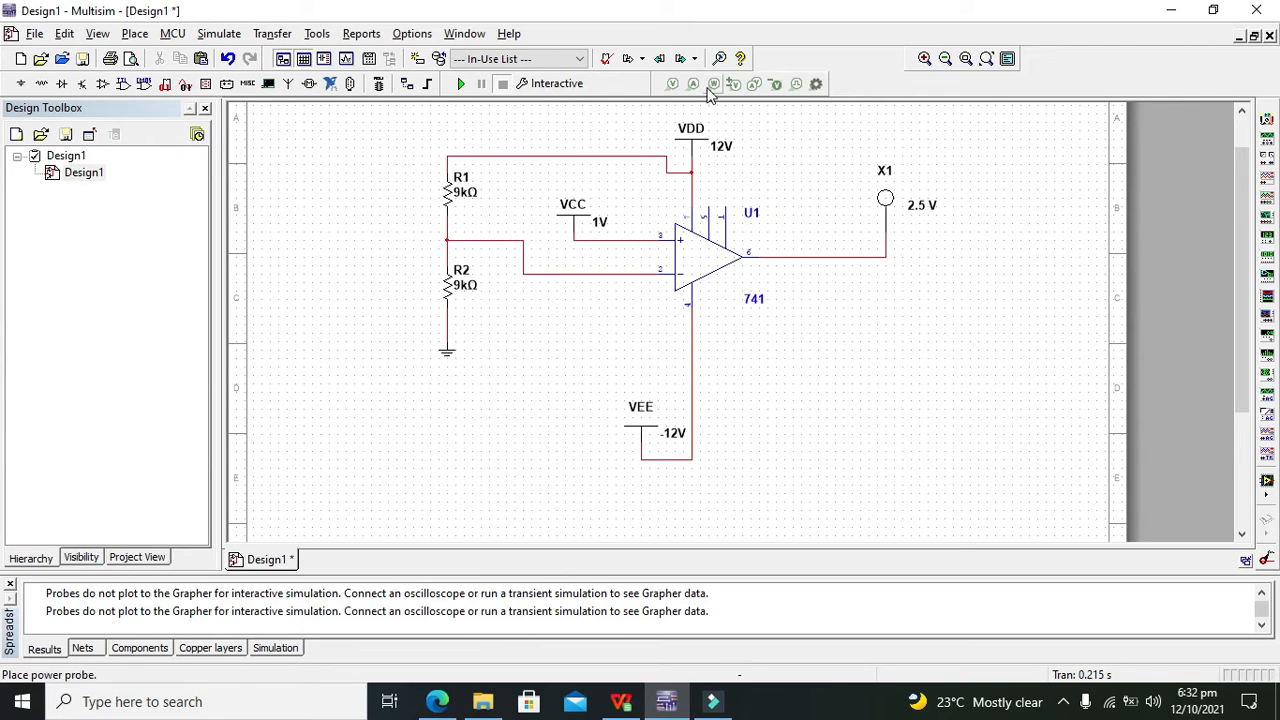
Step: Place a voltage probe on the wire from the R1–R2 junction to pin 2, and run and stop the simulation to read it
left_click(672, 83)
left_click(477, 250)
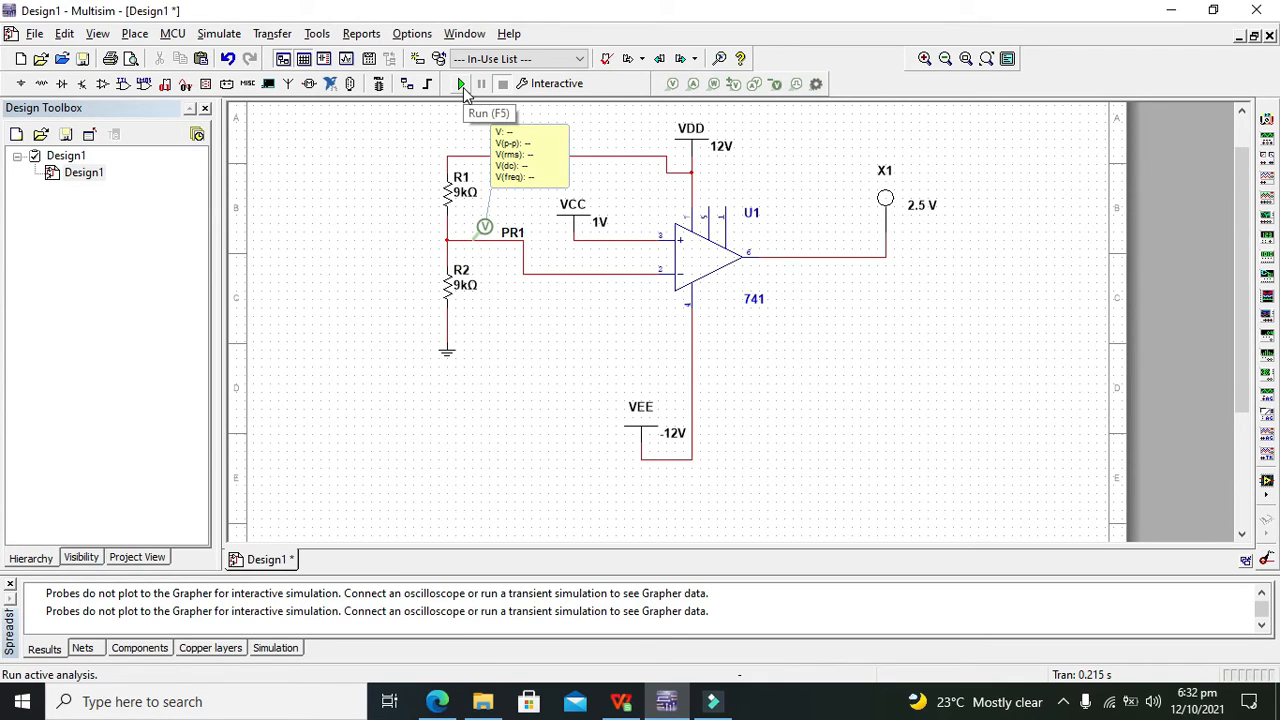
left_click(461, 84)
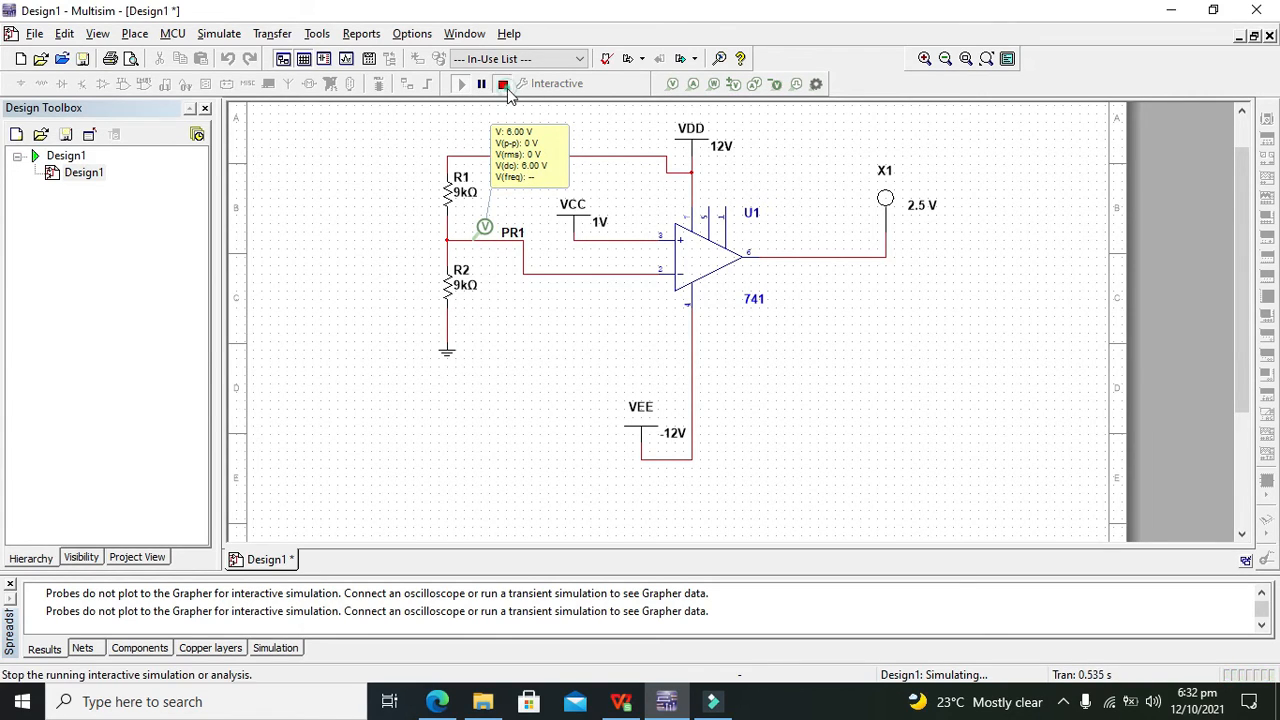
left_click(503, 84)
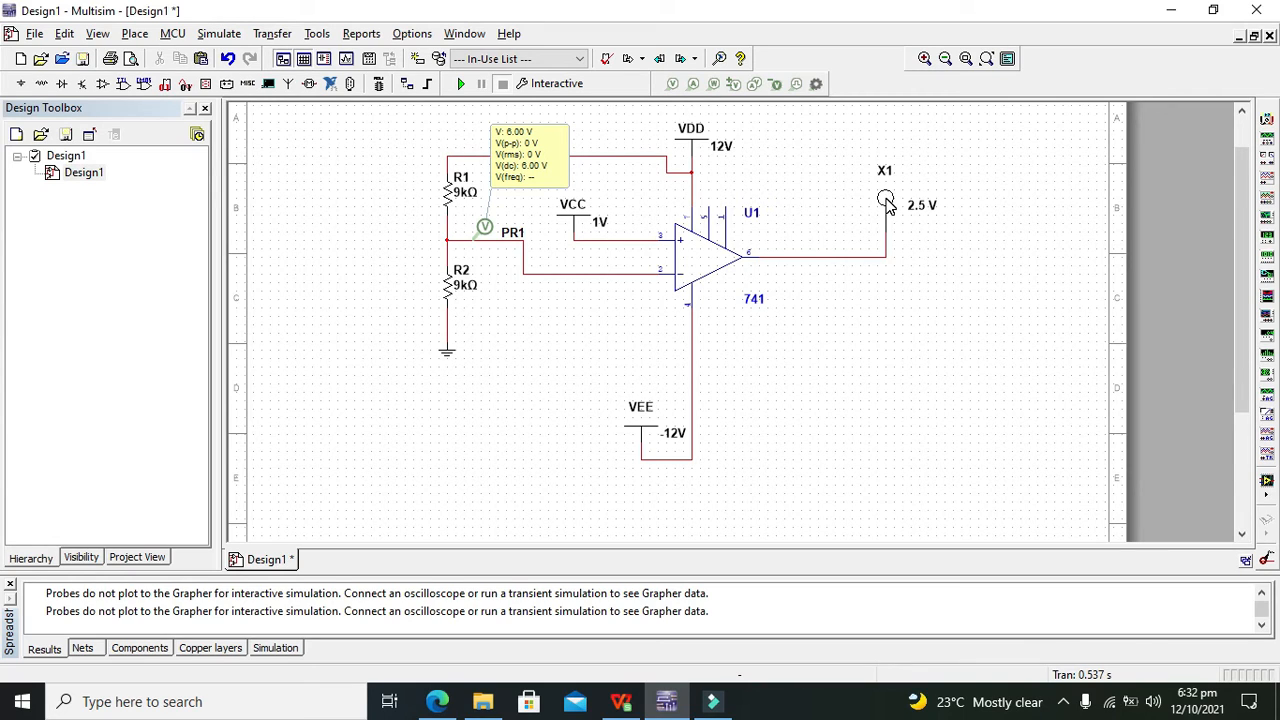
Step: Run the simulation again to check the digital probe X1 on the output, and stop it
left_click(790, 186)
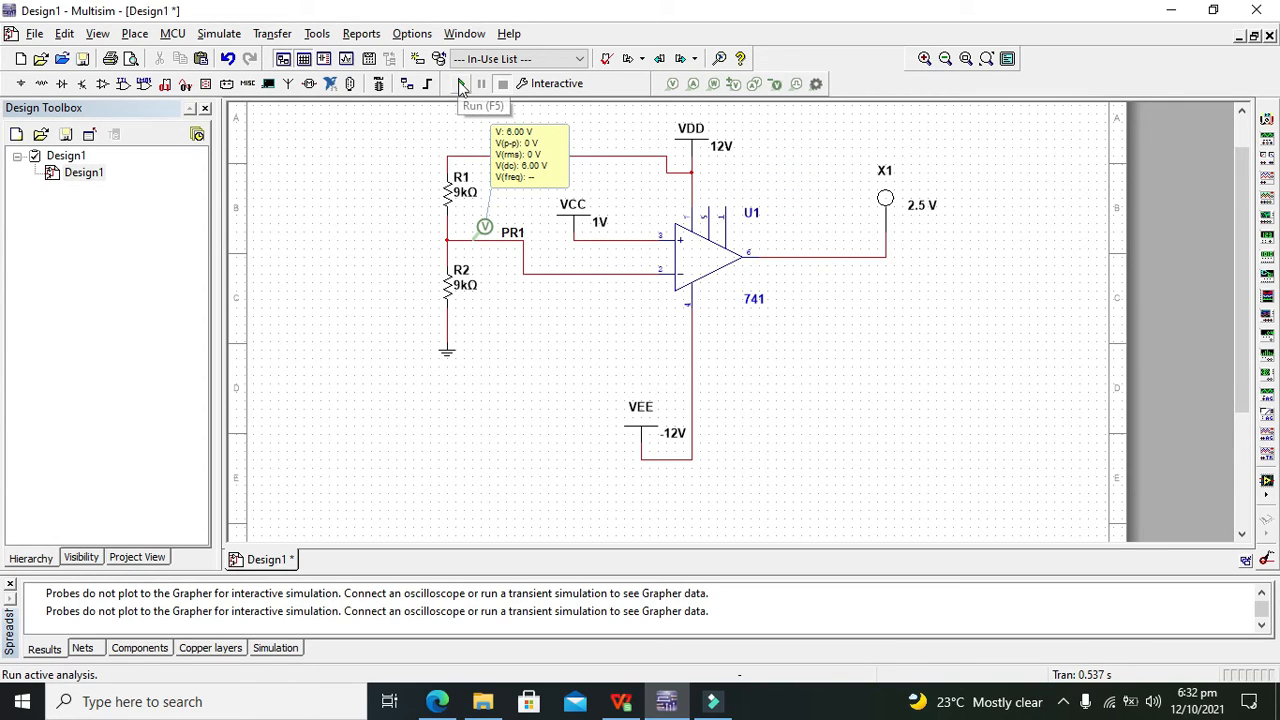
left_click(460, 85)
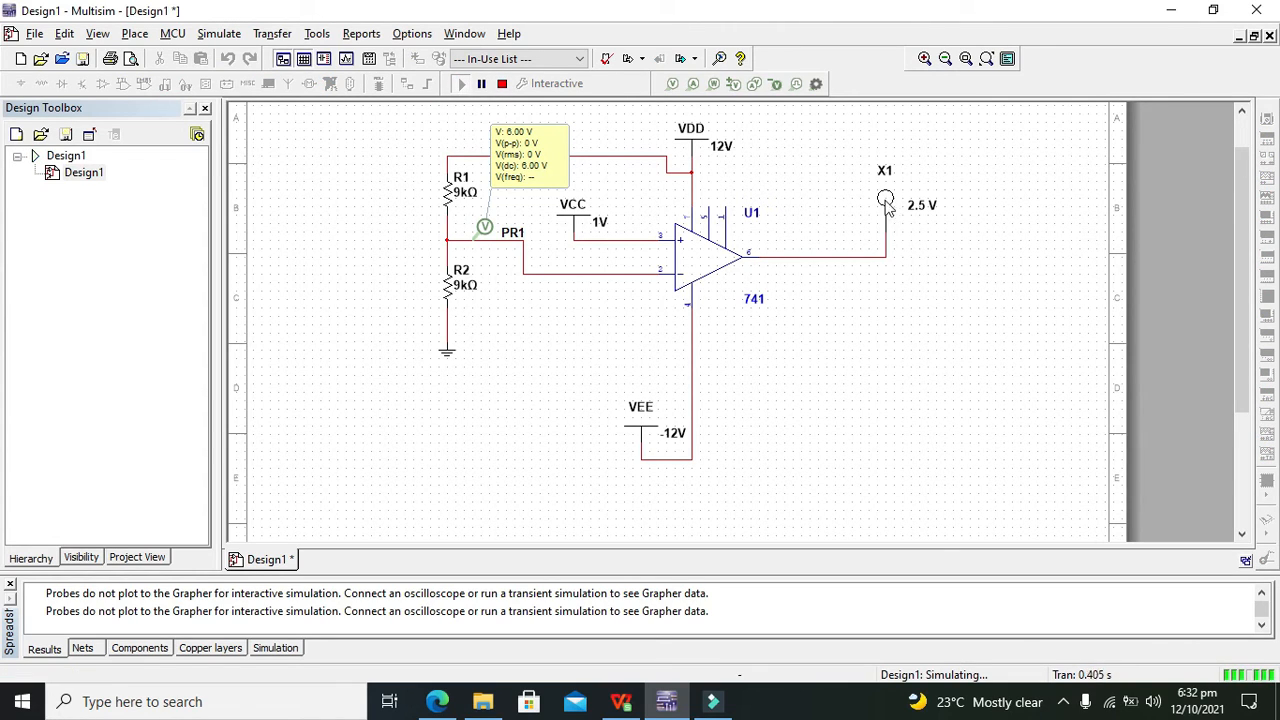
left_click(502, 85)
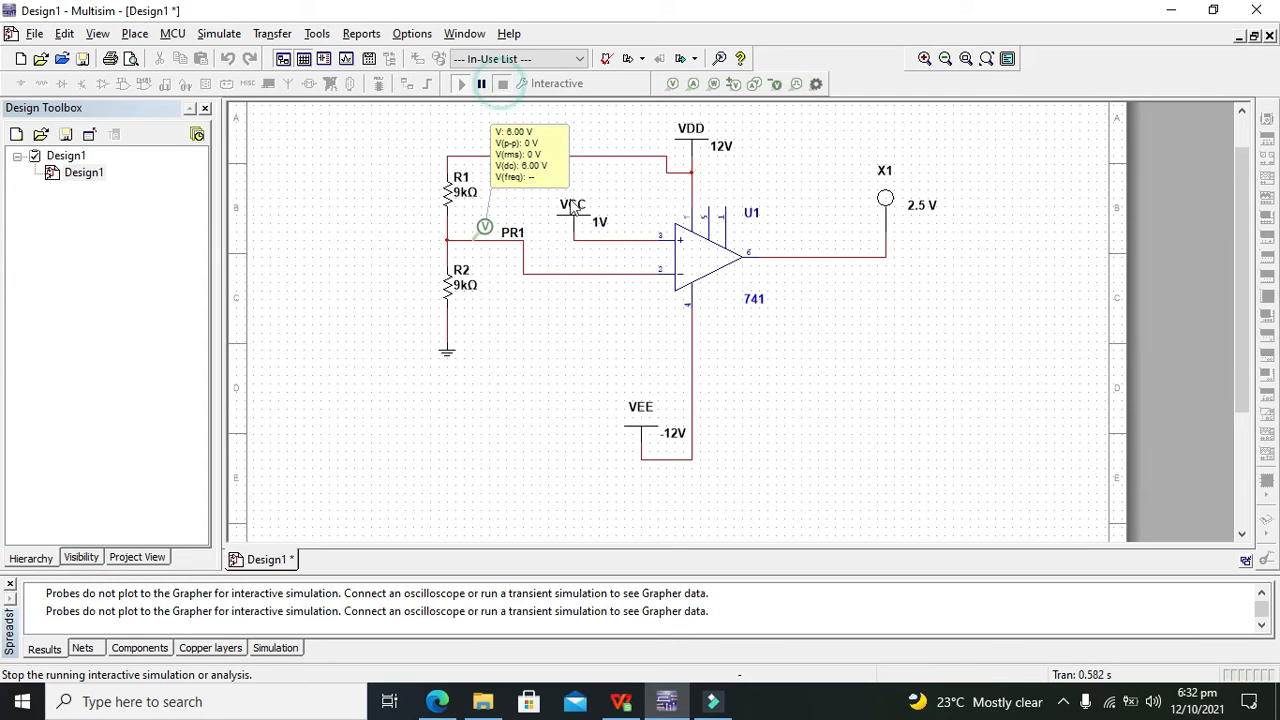
Step: Set the VCC source's voltage to 2 V and start the simulation
double_click(573, 222)
double_click(688, 192)
key("Return")
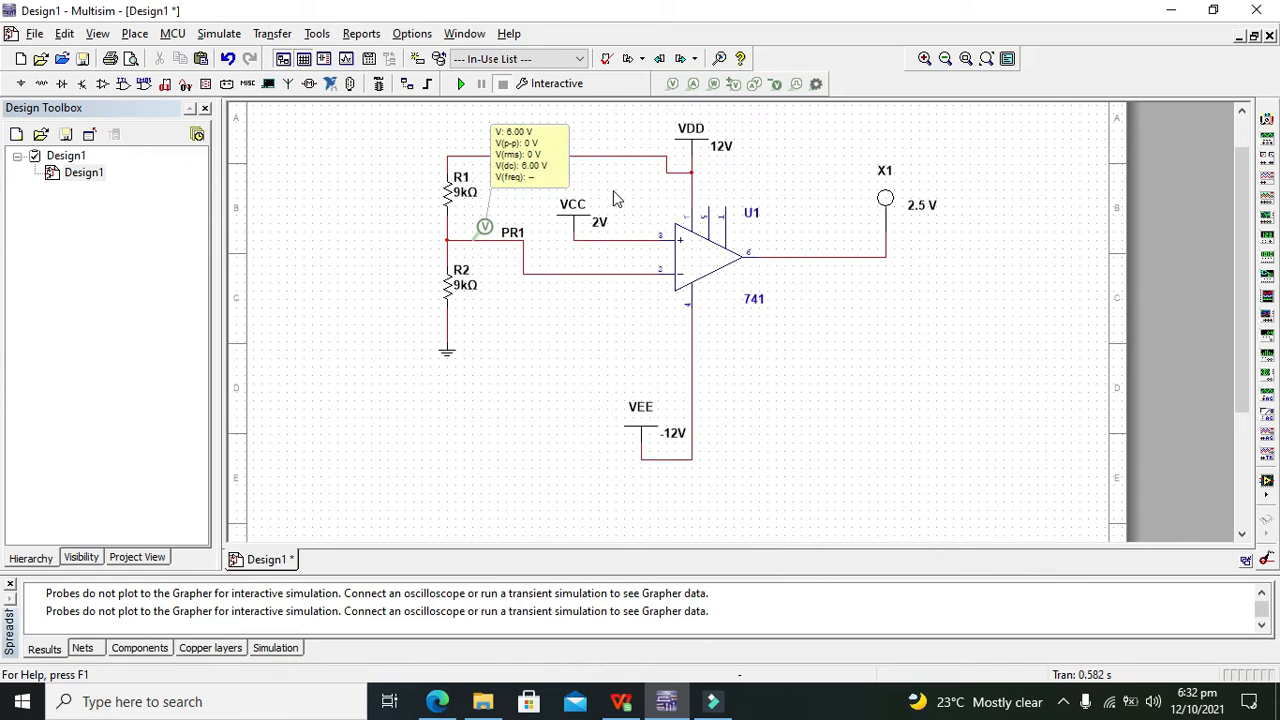
left_click(461, 85)
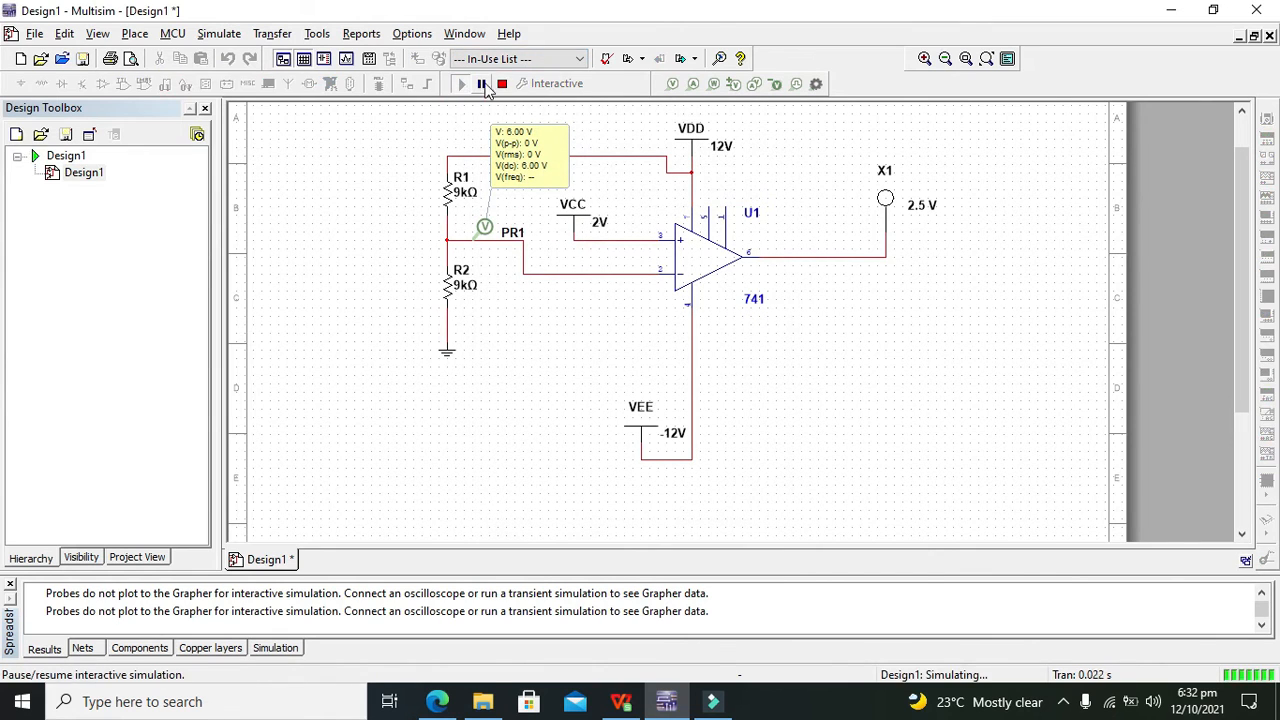
Step: With the simulation stopped, set the VCC source's voltage to 3 V and run the simulation again
left_click(502, 84)
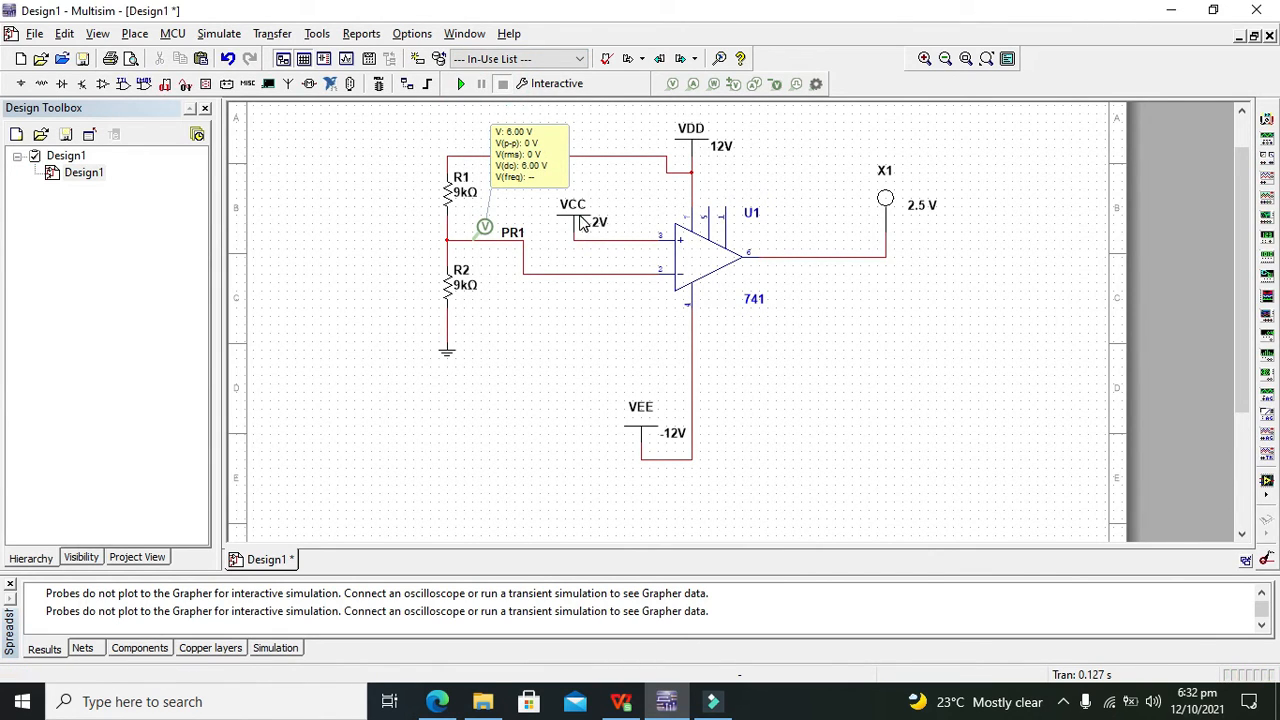
double_click(585, 224)
double_click(655, 193)
type("3")
key("Return")
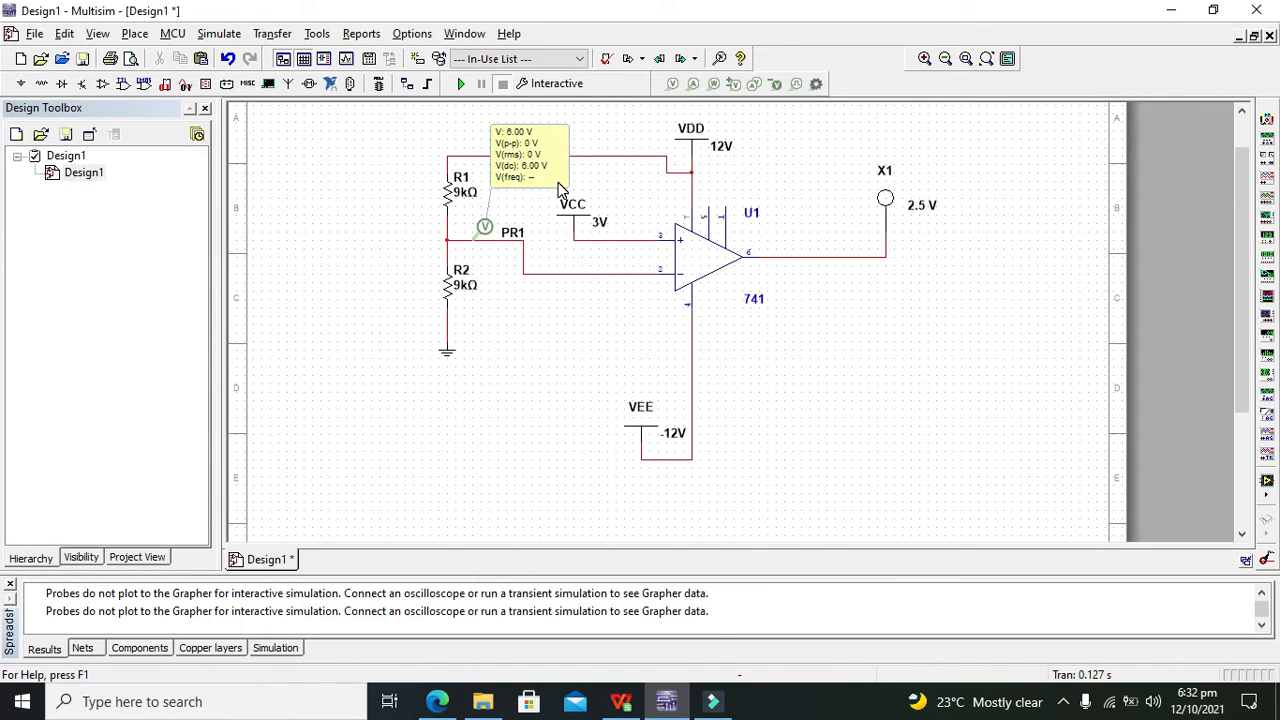
left_click(461, 84)
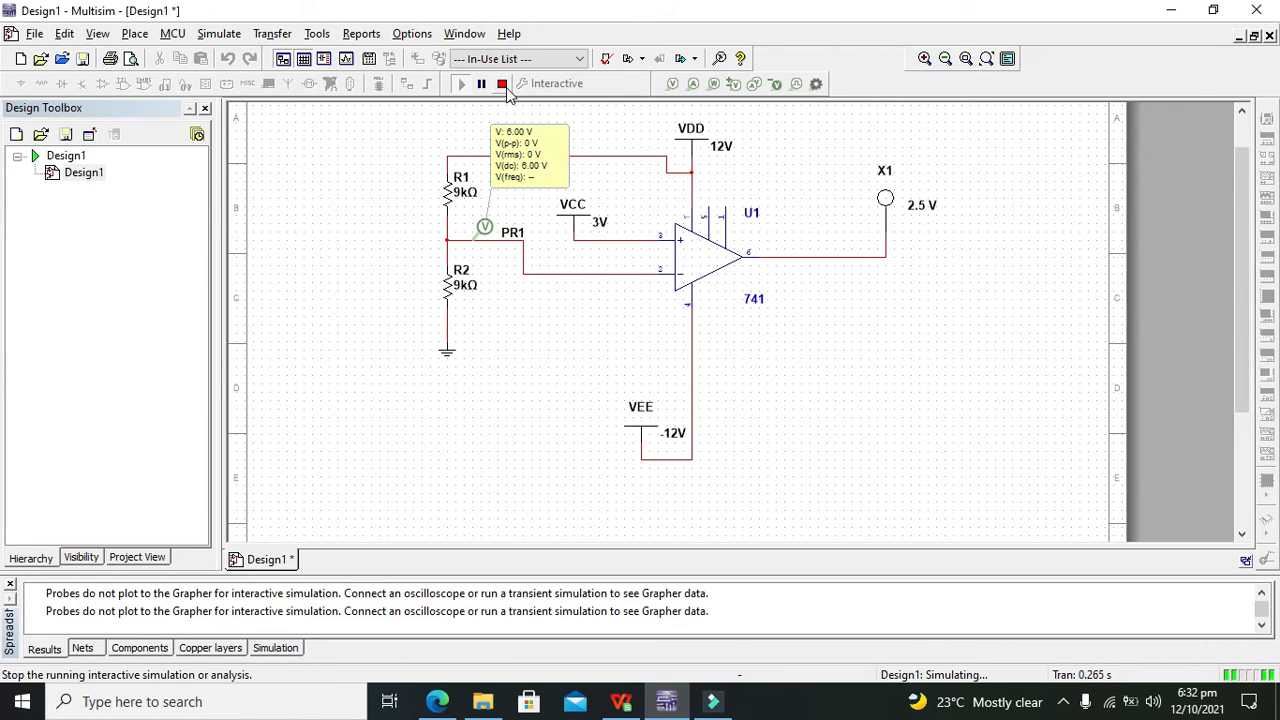
Step: Stop the simulation to set the VCC source's voltage to 4 V, and rerun it
left_click(503, 86)
double_click(576, 218)
double_click(657, 193)
key("Return")
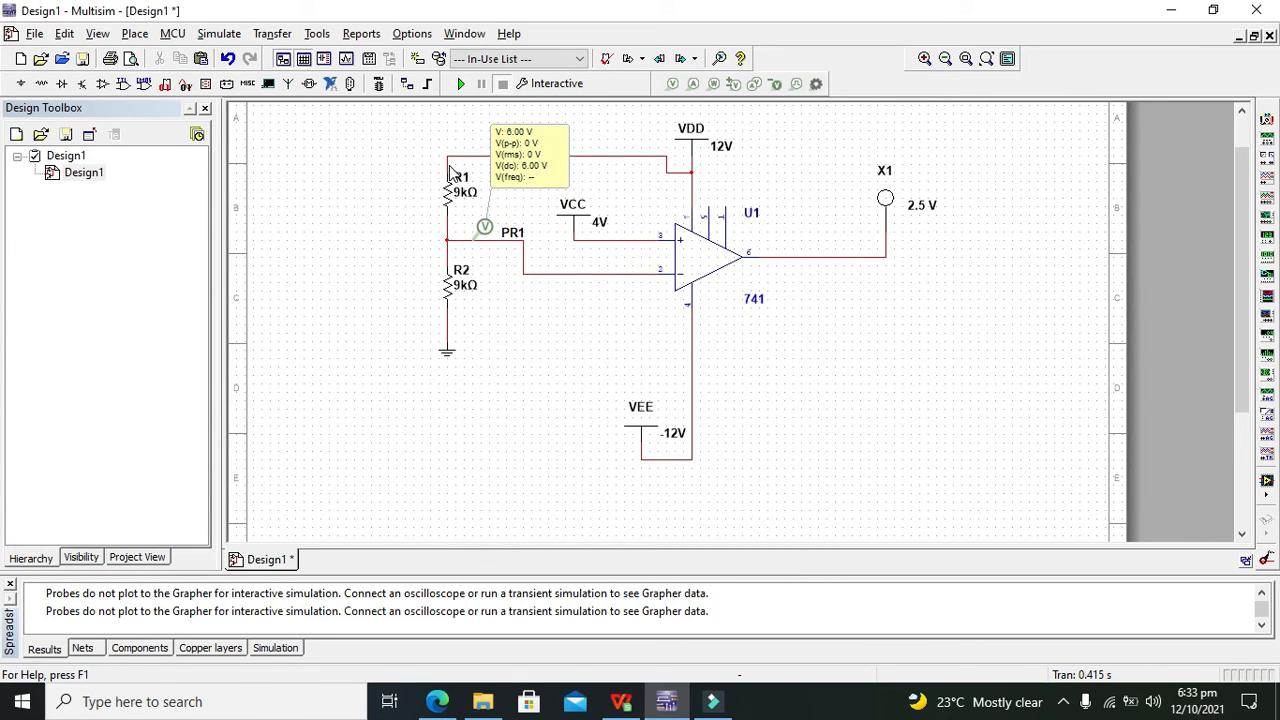
left_click(460, 83)
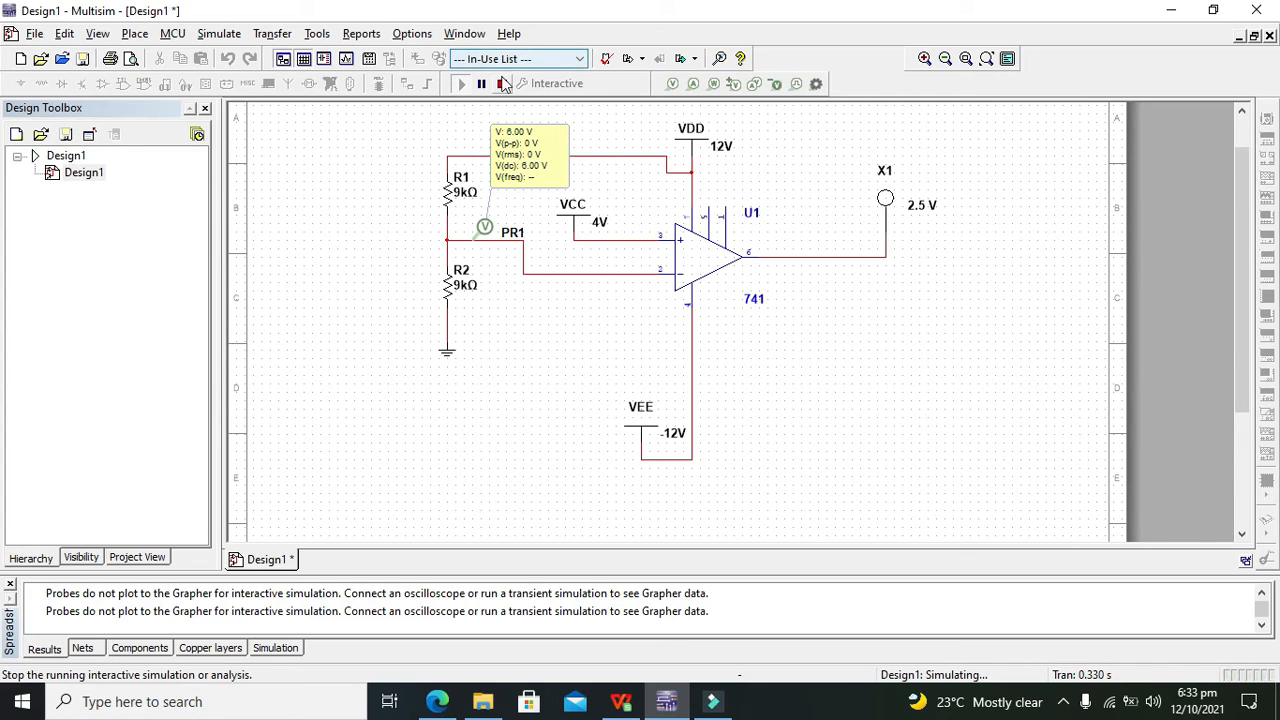
Step: Stop the simulation to set the VCC source's voltage to 5 V, and rerun it
left_click(502, 83)
left_click(573, 222)
double_click(573, 222)
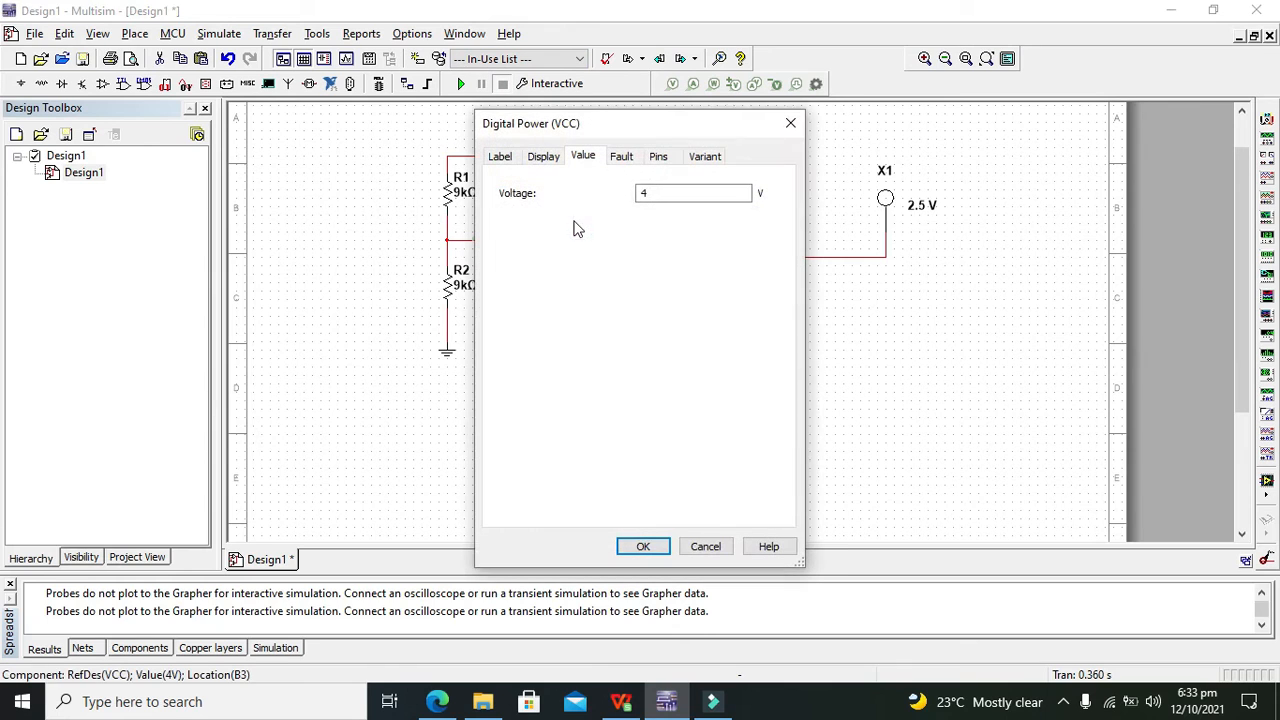
double_click(648, 193)
type("5")
key("Return")
left_click(467, 84)
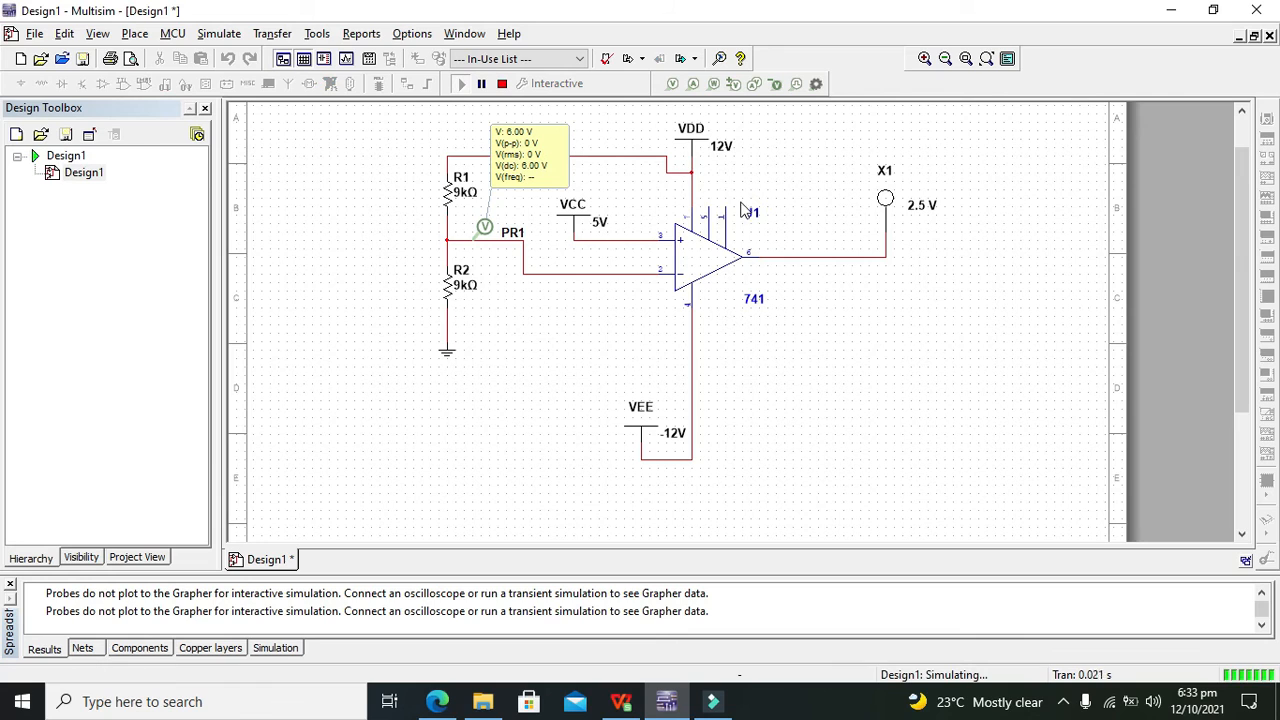
Step: Stop the simulation to set the VCC source's voltage to 6 V, and rerun it to check probe X1
left_click(504, 85)
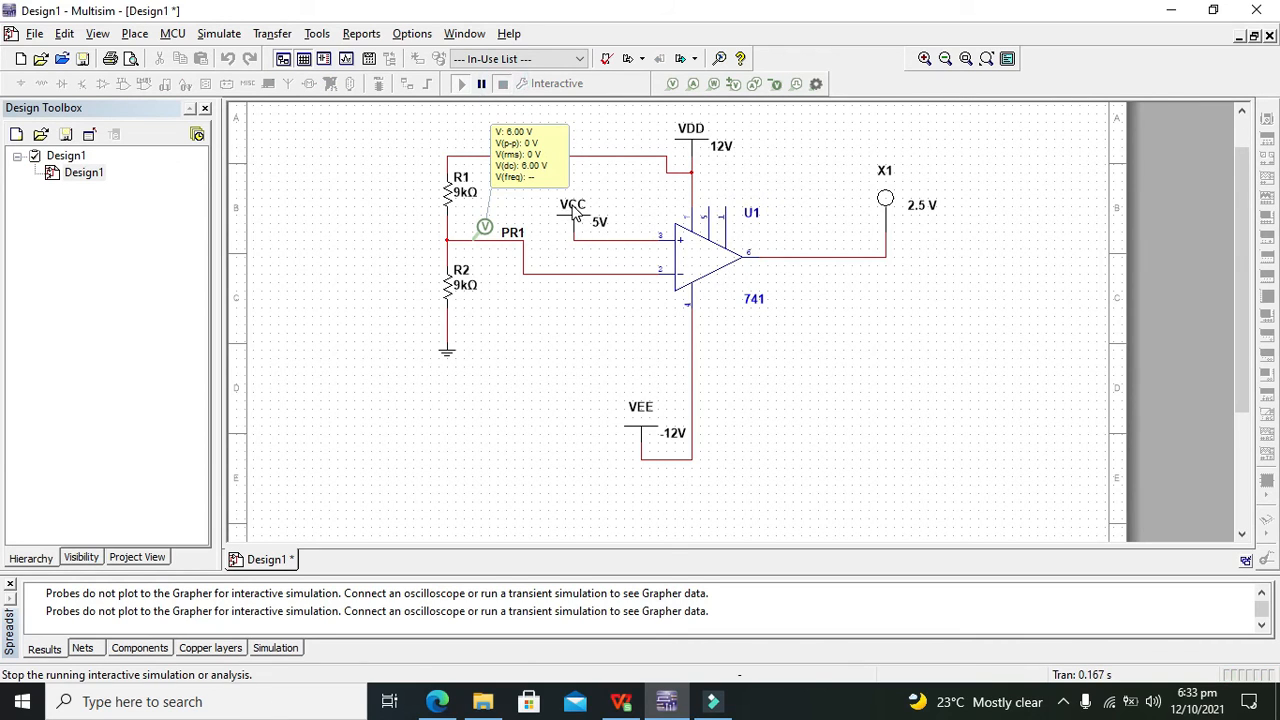
double_click(575, 222)
double_click(664, 192)
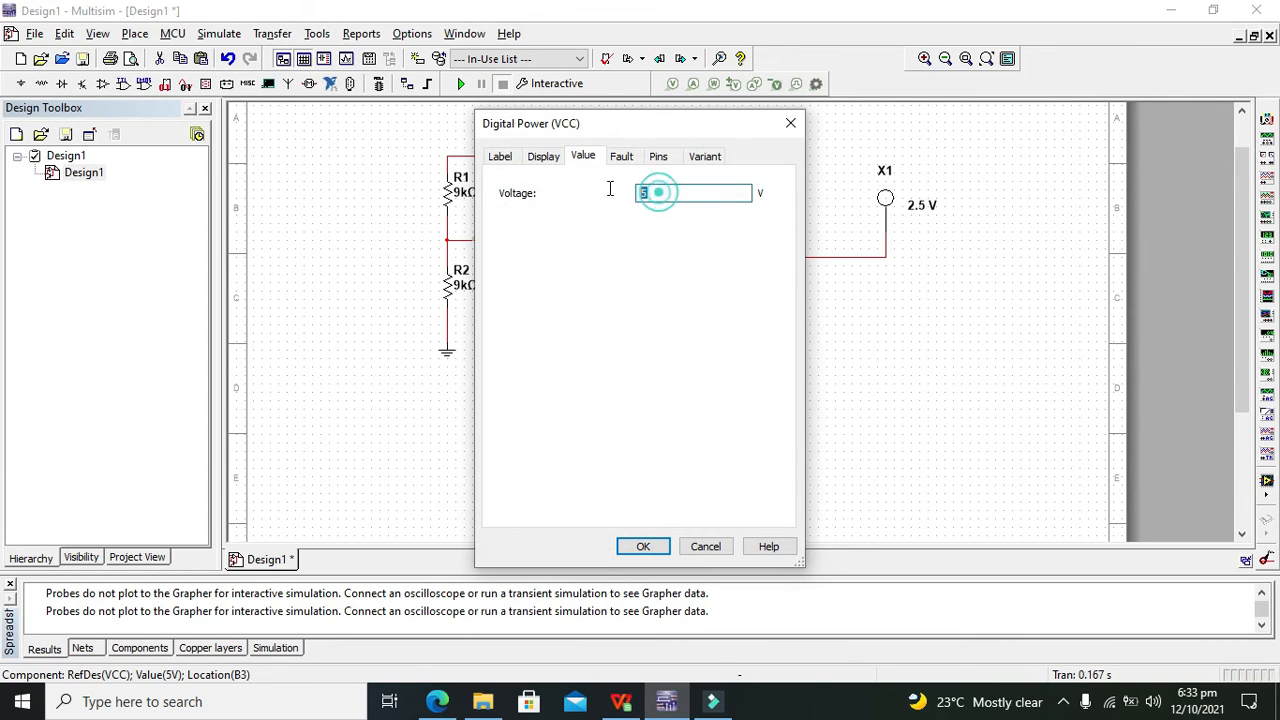
key("Return")
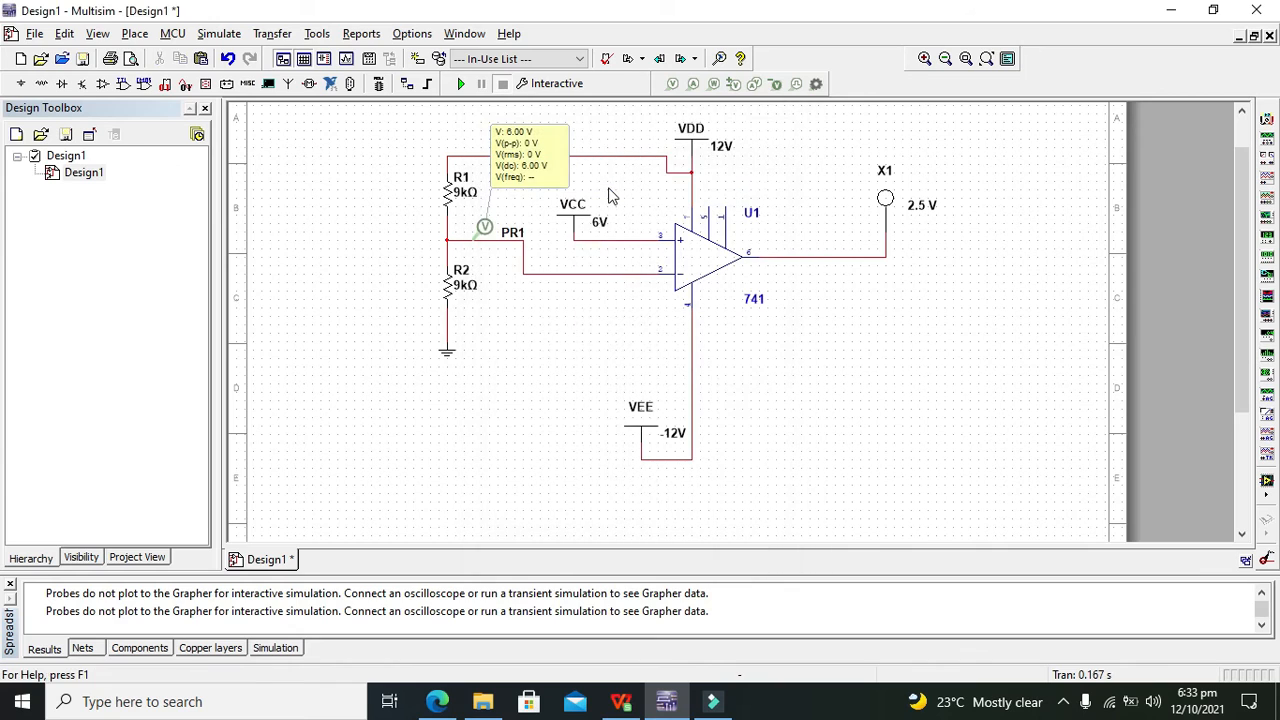
left_click(461, 84)
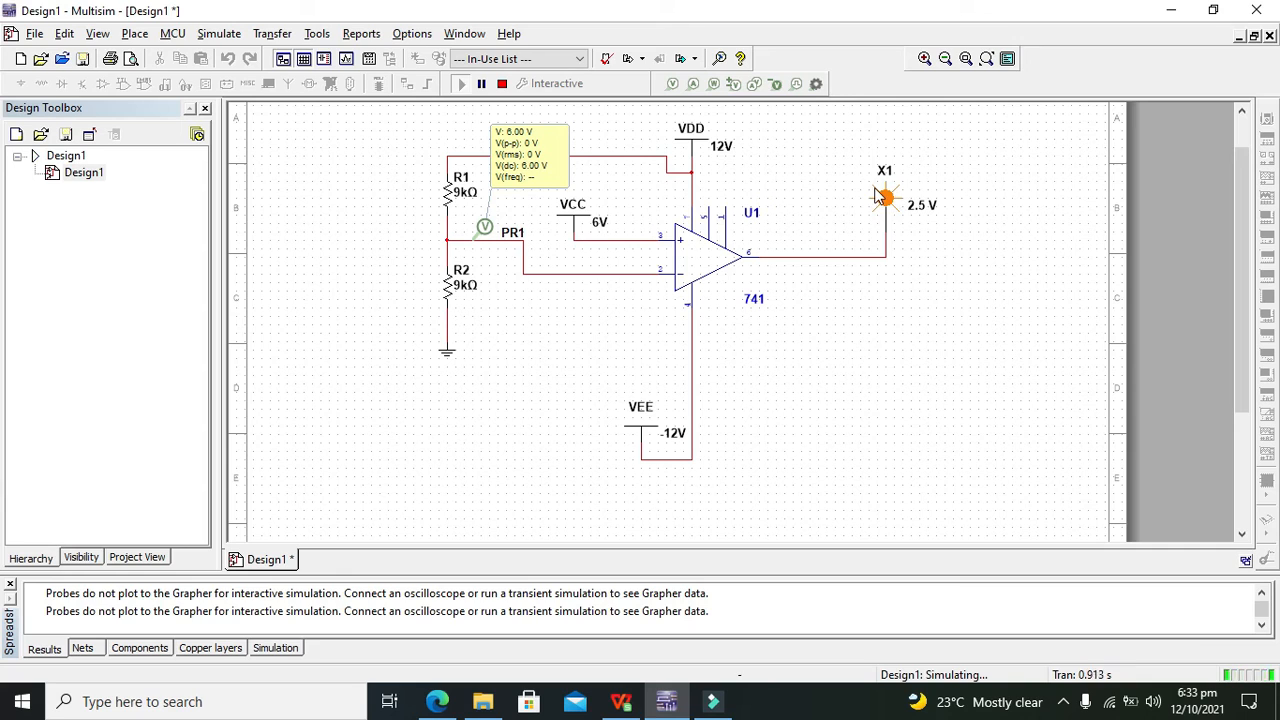
Step: Stop the simulation to set the VCC source's voltage to 7 V, and rerun it to check probe X1
left_click(502, 83)
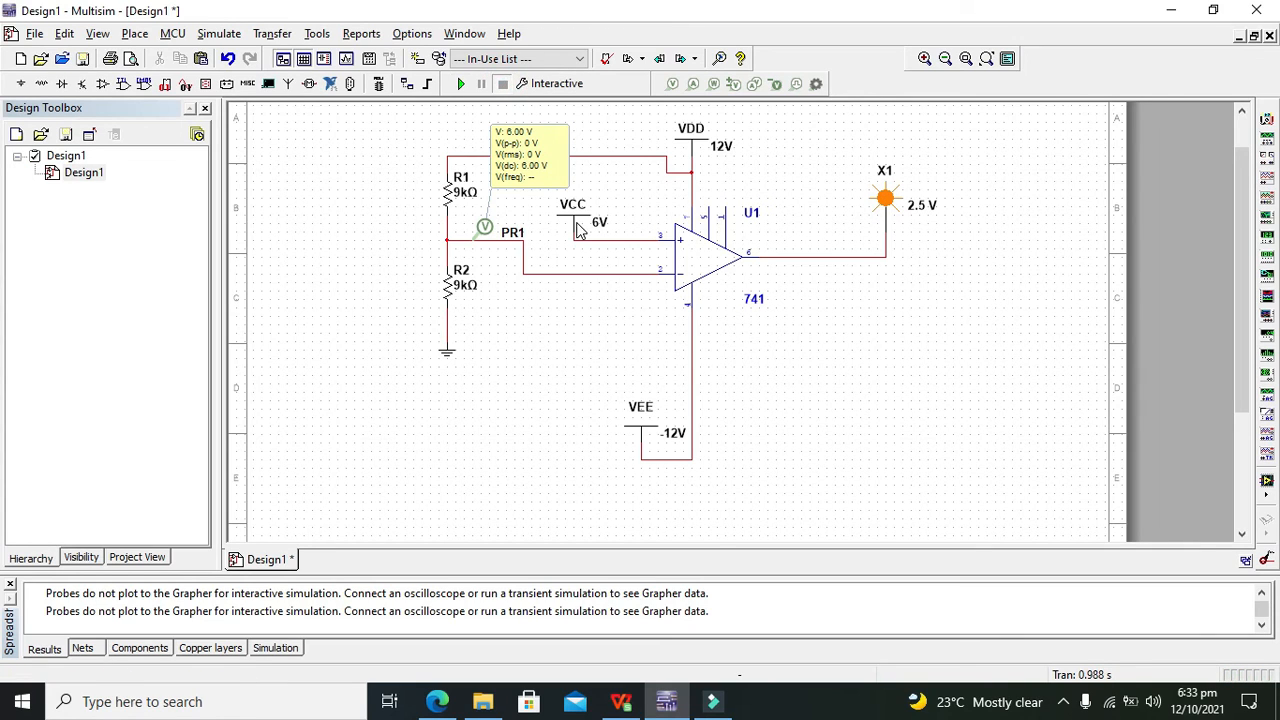
double_click(577, 229)
double_click(644, 194)
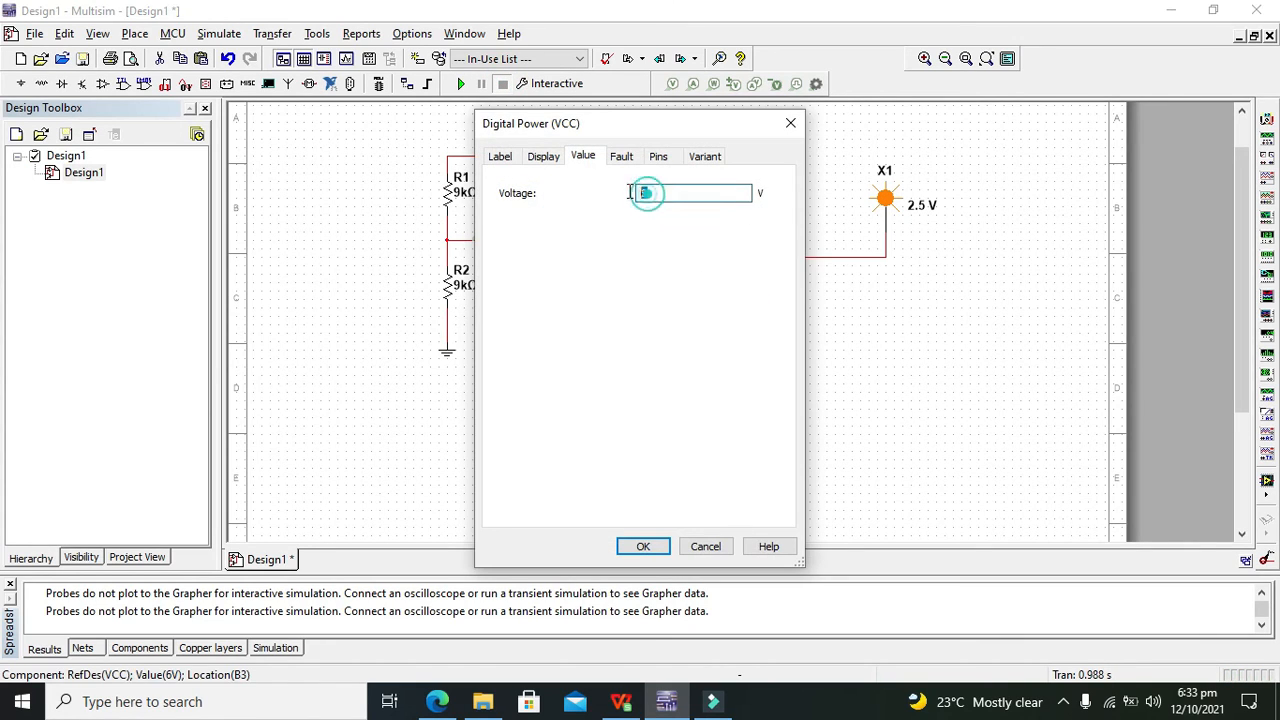
key("Return")
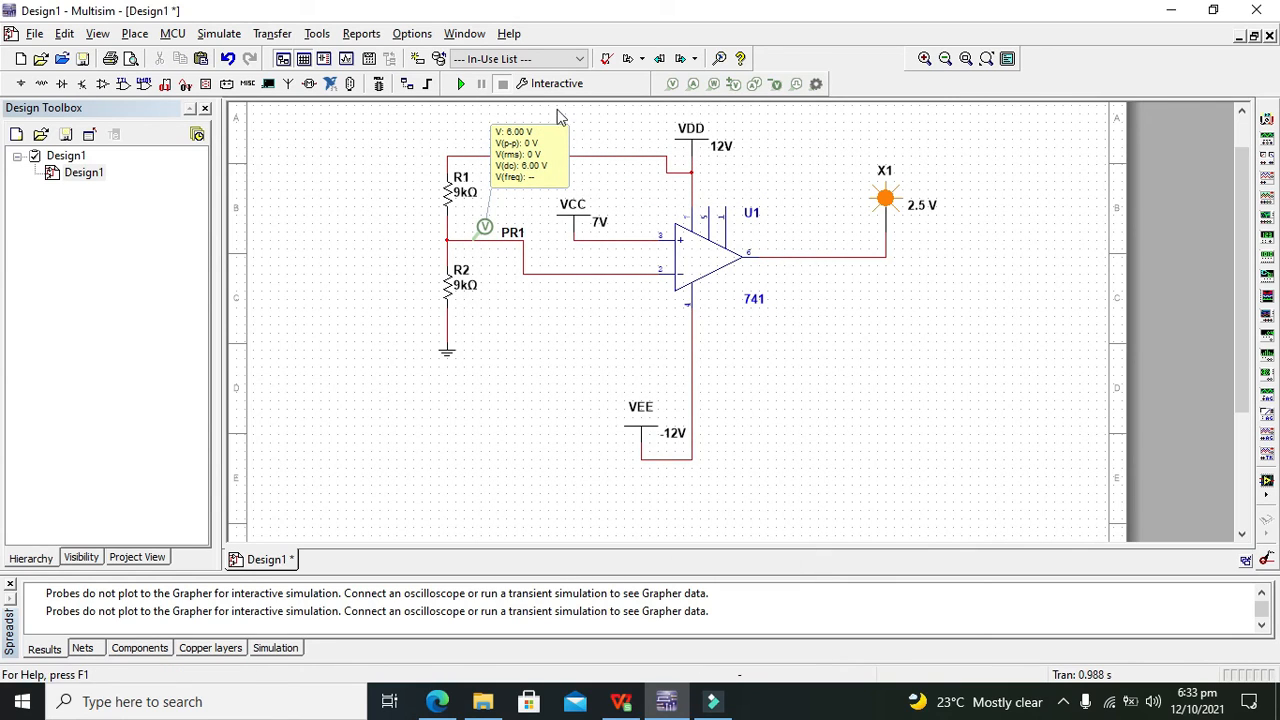
left_click(460, 84)
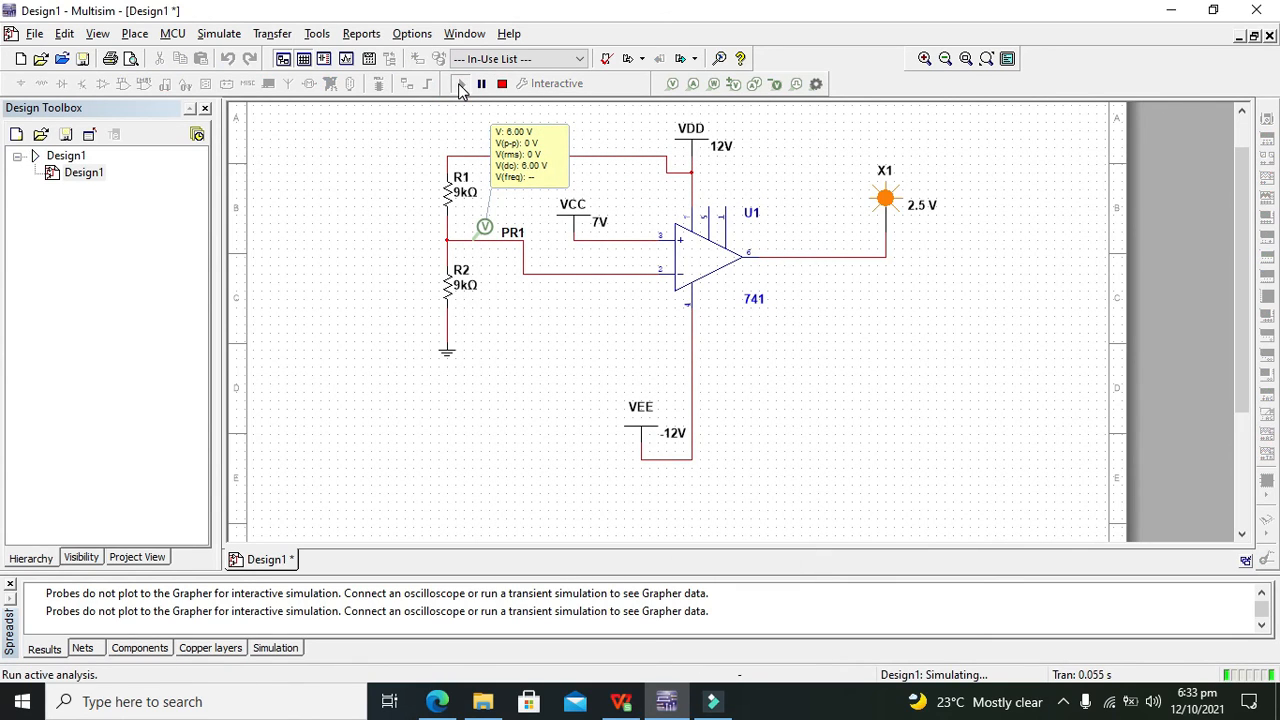
Step: Set the VCC source's voltage to 8 V and restart the simulation so the change takes effect
double_click(578, 228)
double_click(665, 192)
type("6")
key("Return")
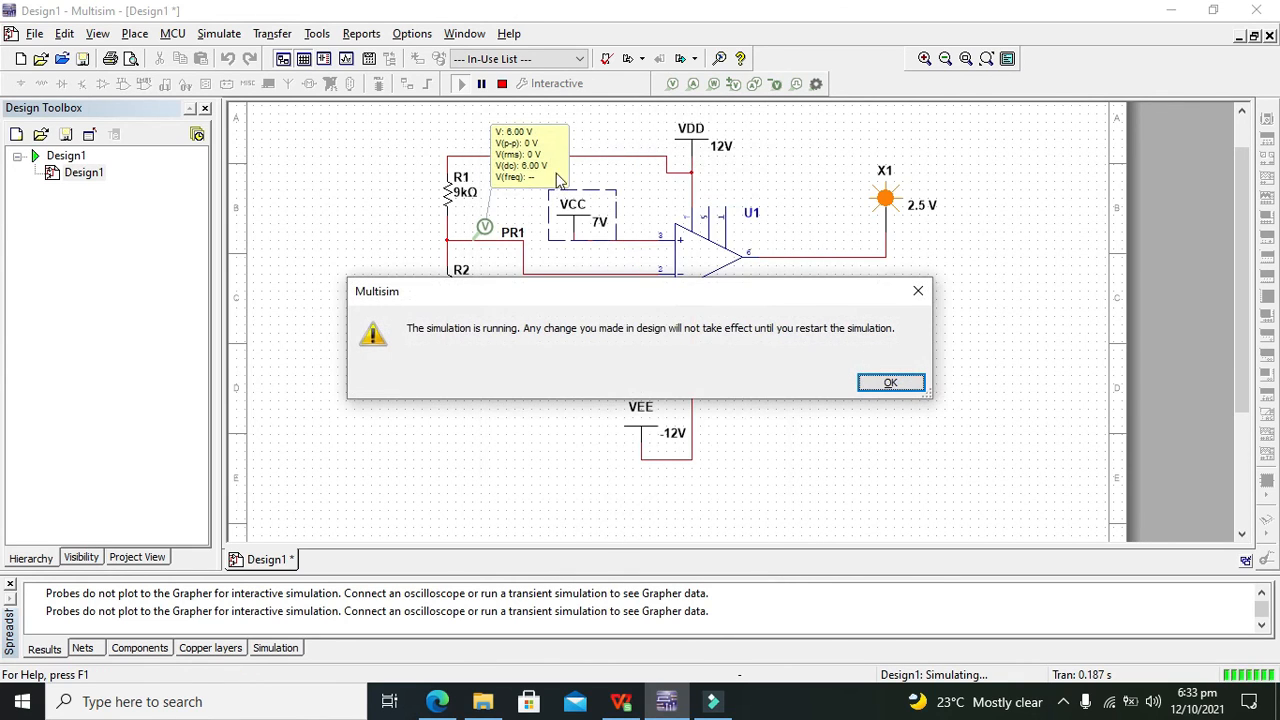
left_click(890, 383)
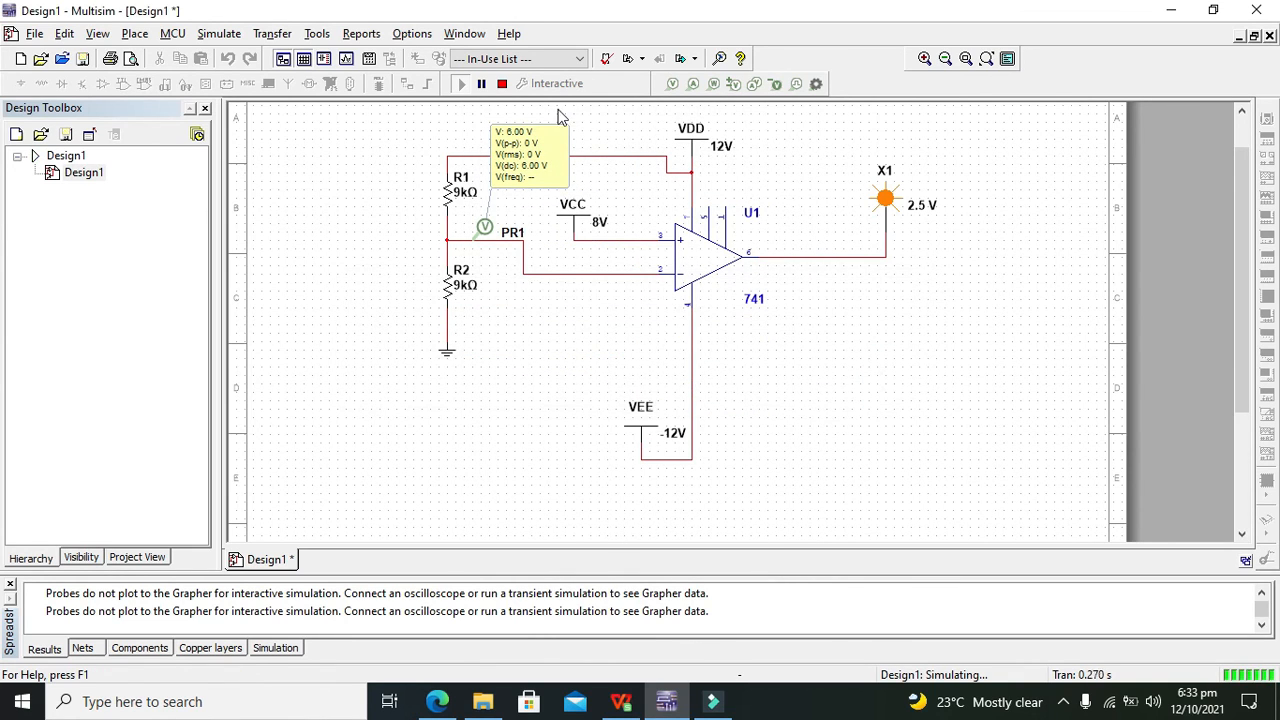
left_click(503, 85)
left_click(462, 84)
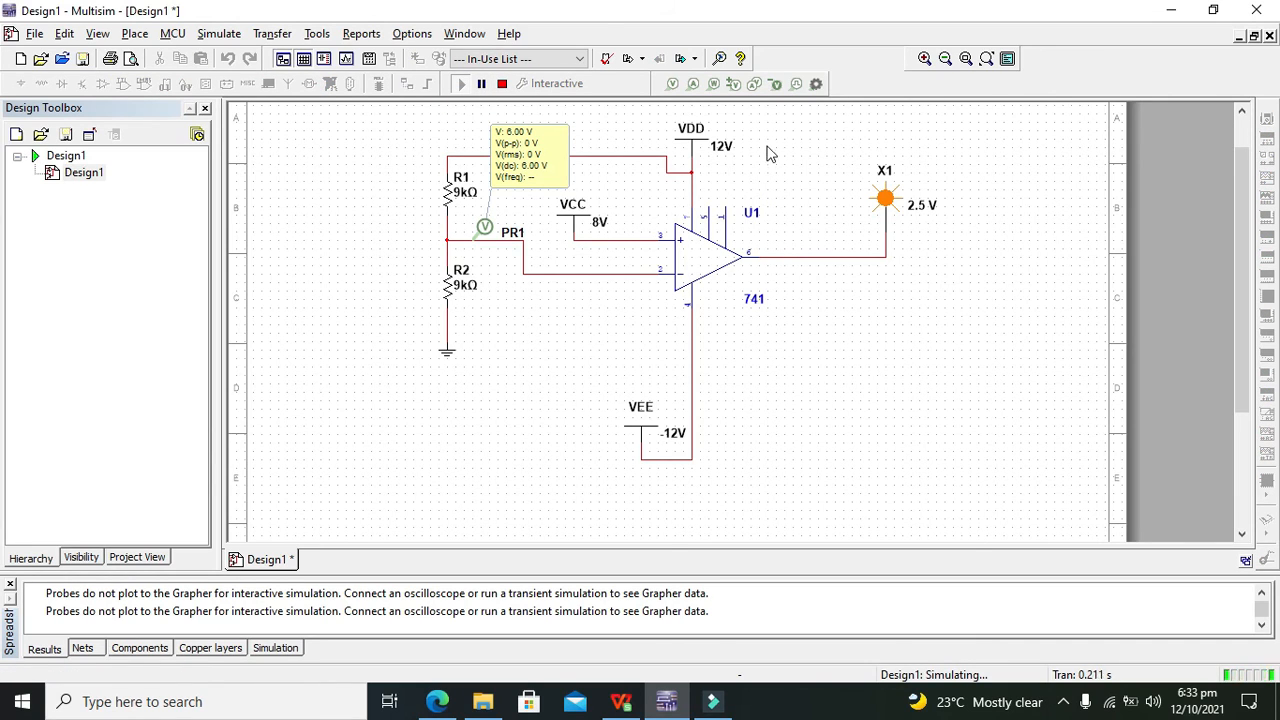
Step: Move the VEE source and its wire up closer to the 741 op-amp, and clear the selection
left_click_drag(600, 381, 764, 484)
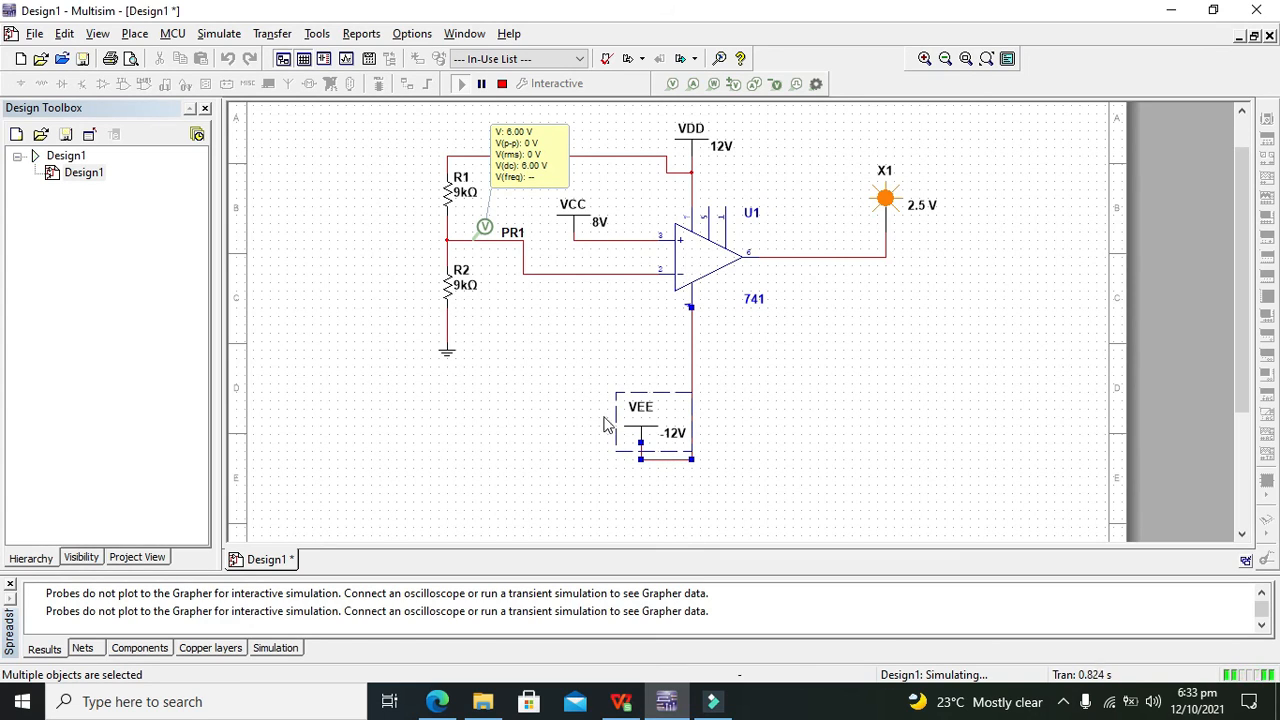
left_click_drag(645, 436, 641, 399)
left_click(743, 396)
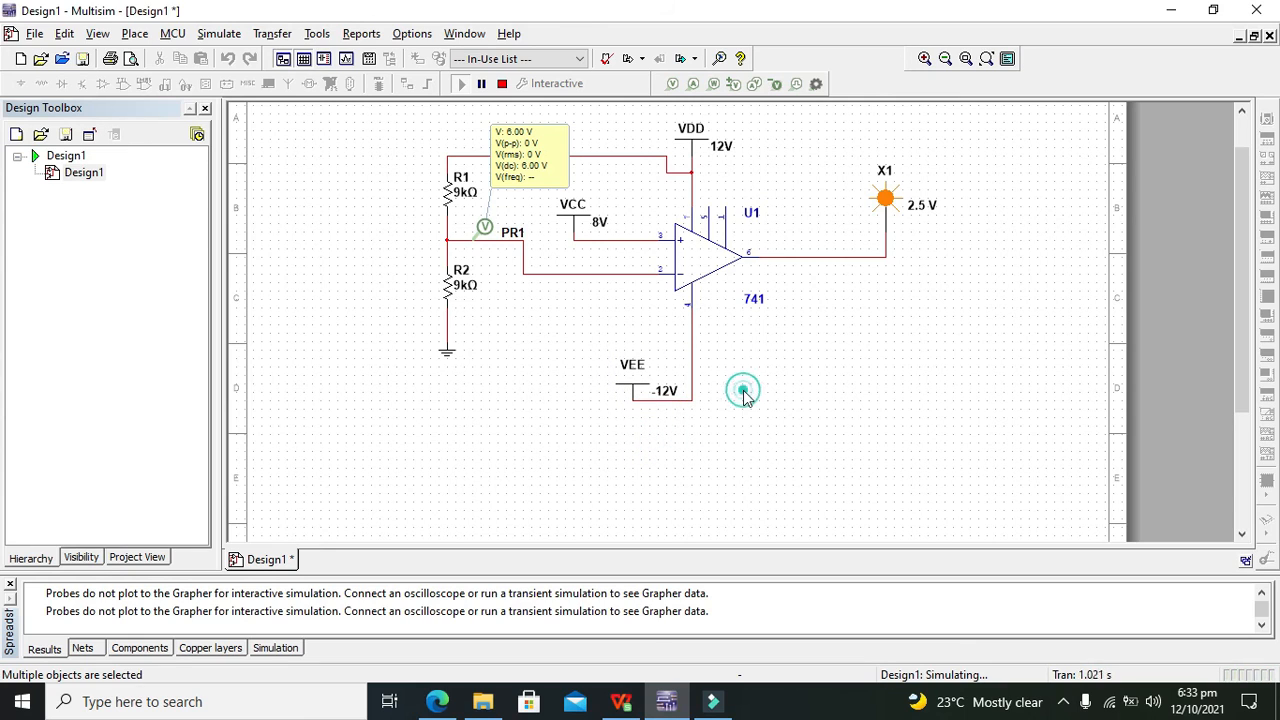